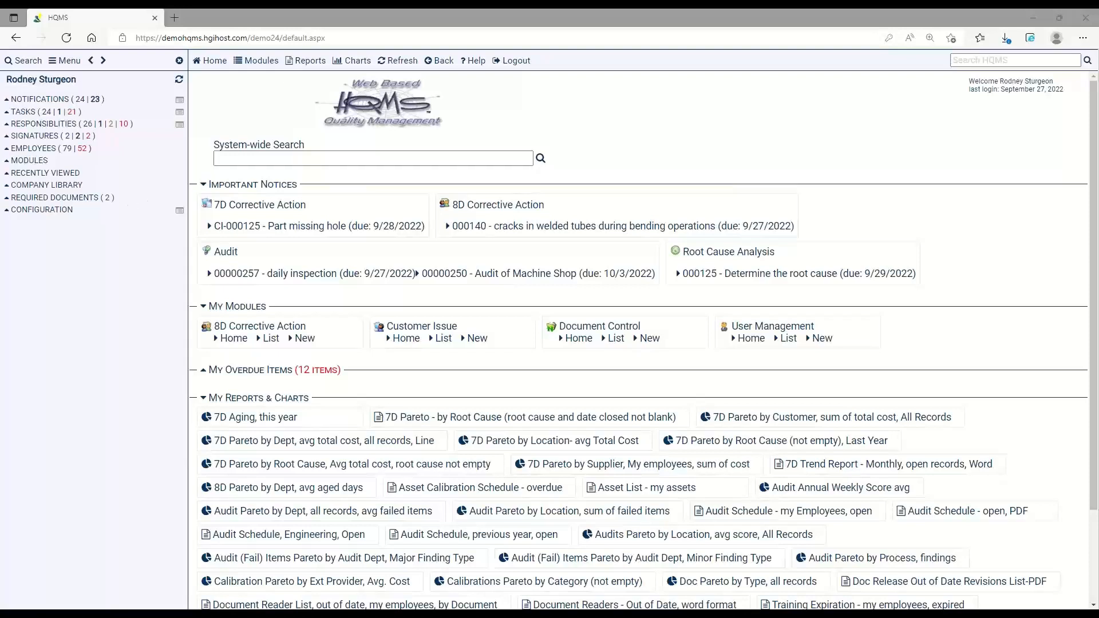
Step: Open the torque wrench's calibration-due notice from the Asset Management notifications, widening the navigation pane to read it and narrowing it again
left_click(7, 100)
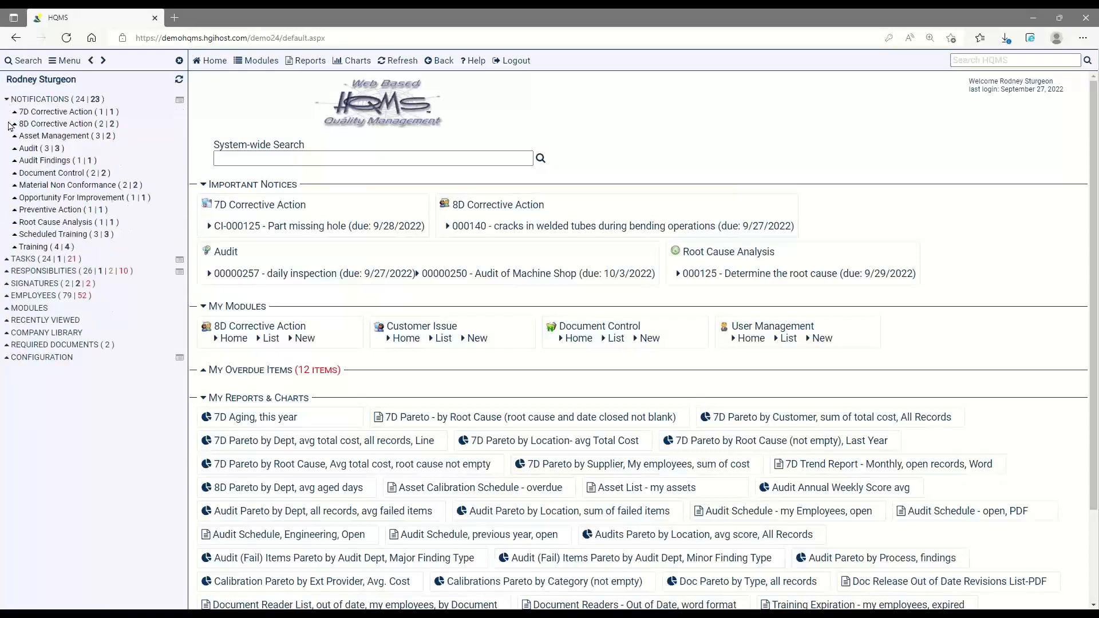
left_click(14, 136)
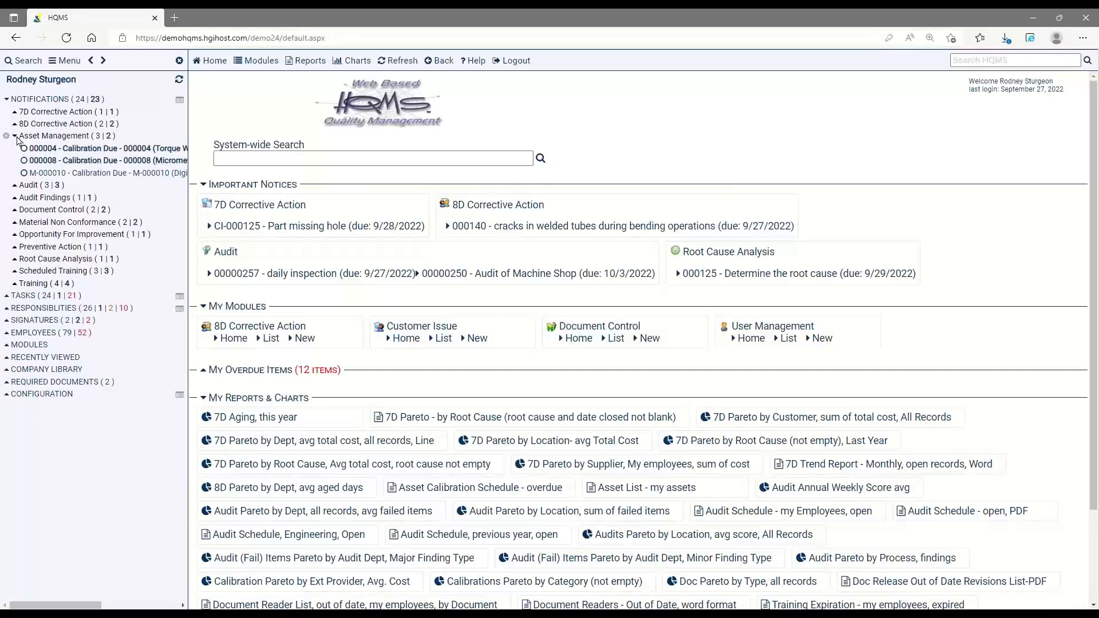
left_click(103, 61)
left_click(104, 60)
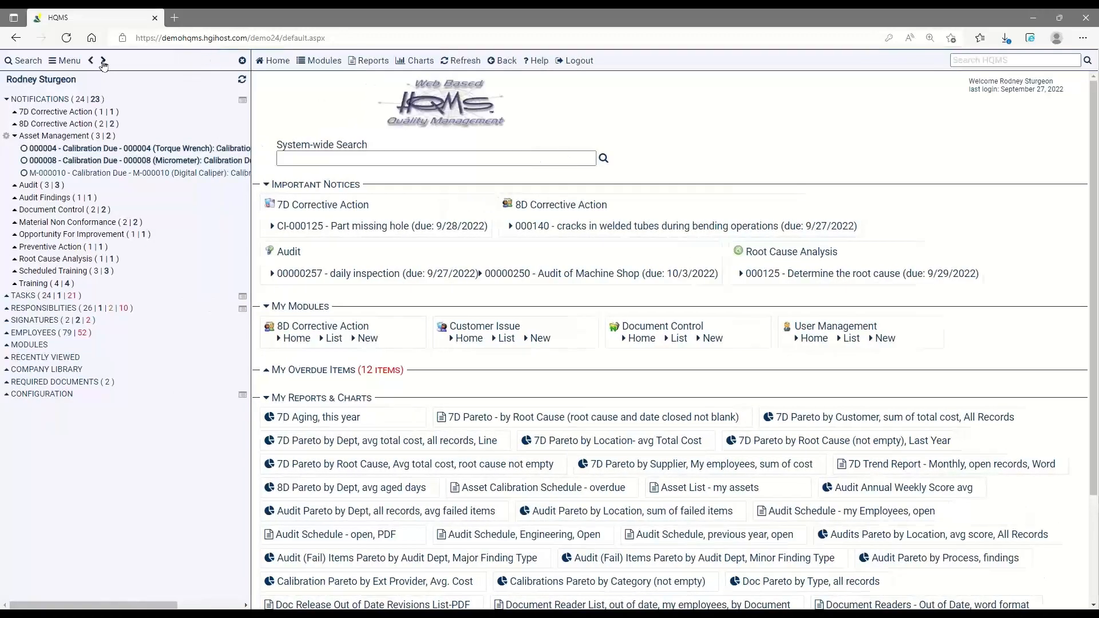
left_click(103, 61)
left_click(103, 61)
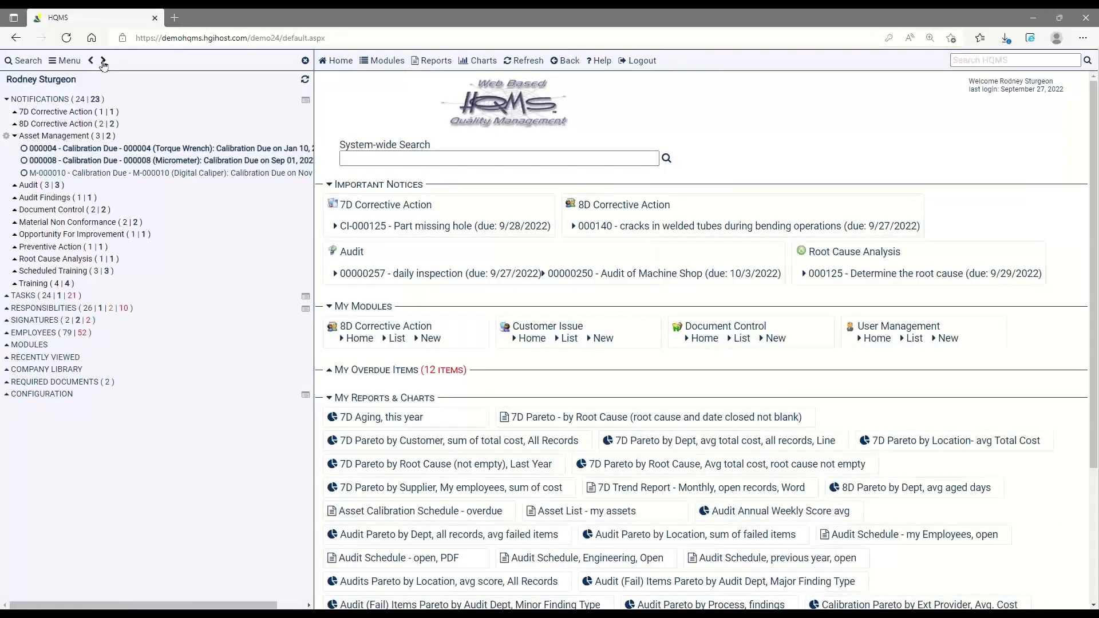
left_click(103, 61)
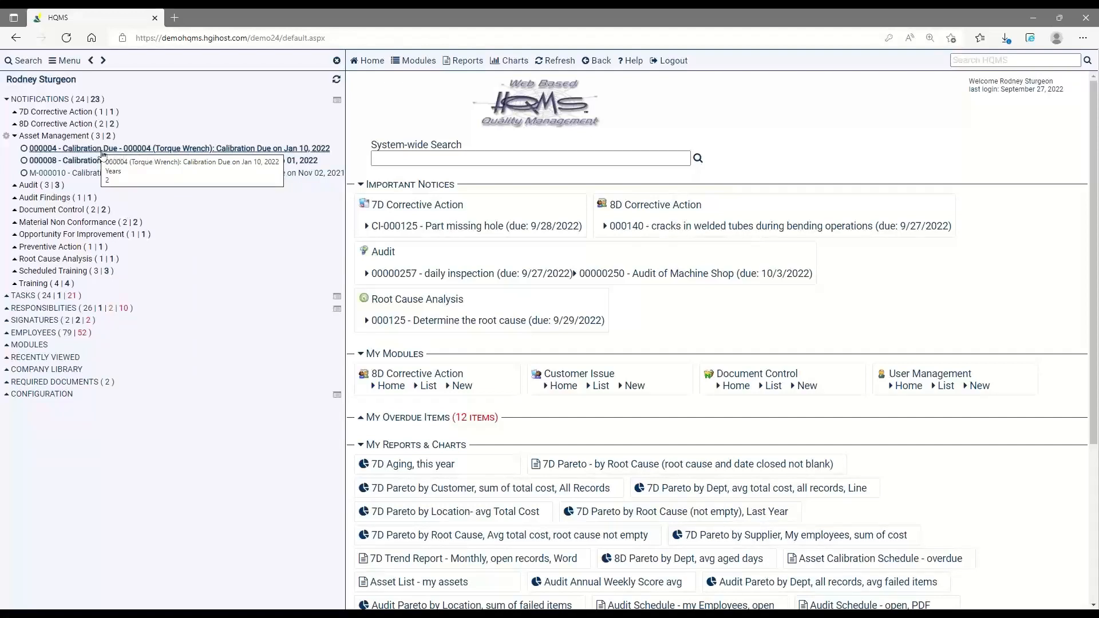
left_click(102, 150)
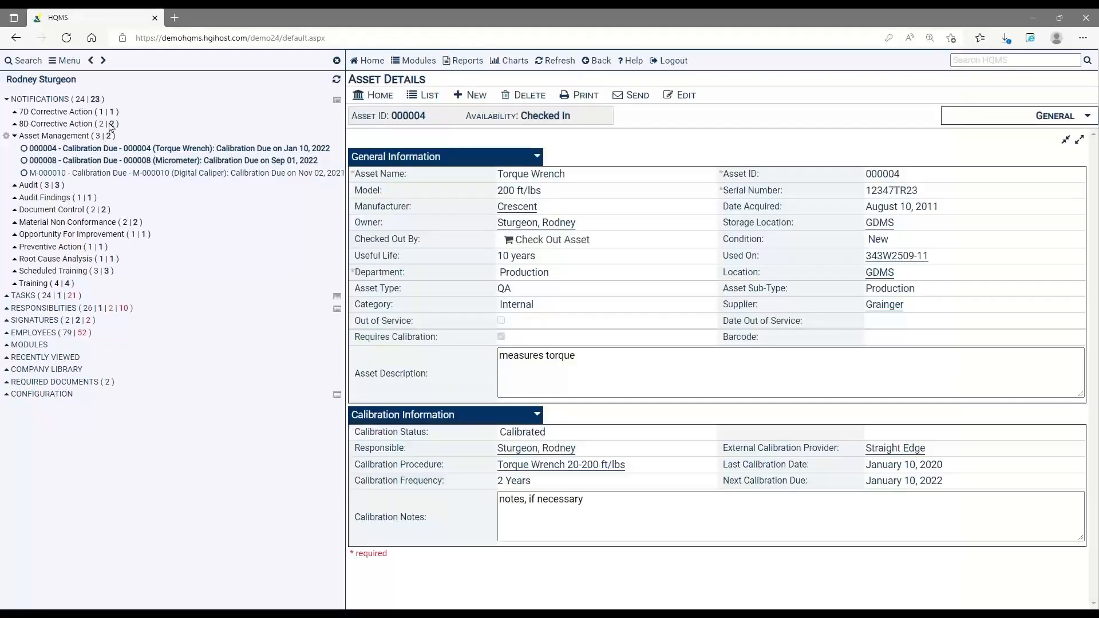
left_click(90, 61)
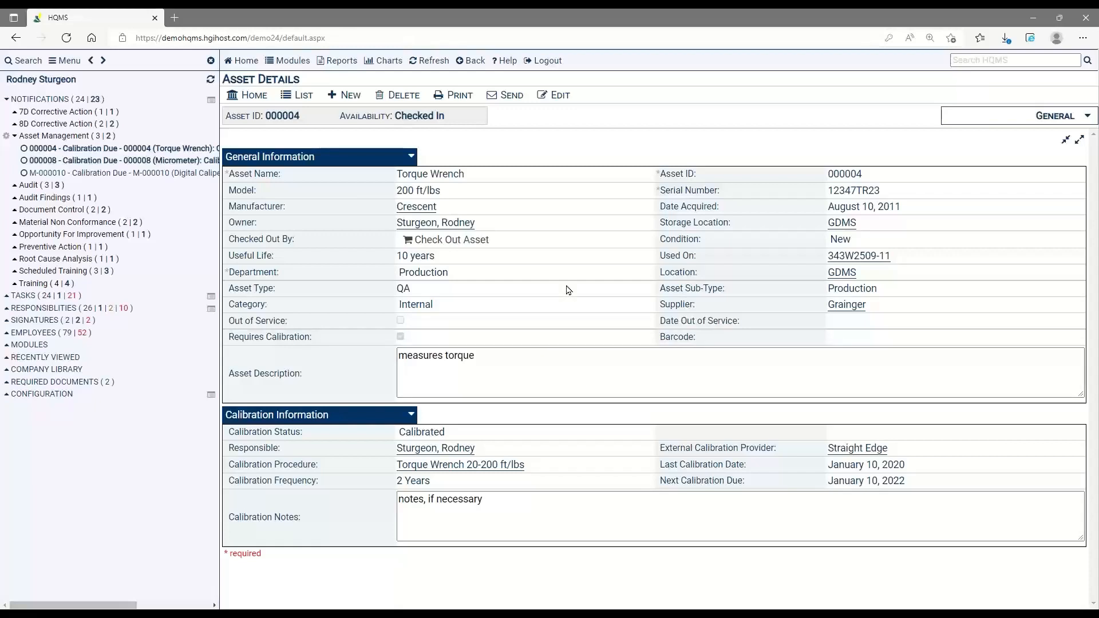
Step: Add and save a new calibration for the torque wrench with the default numbering group and a due date of September 30, 2022
left_click(994, 120)
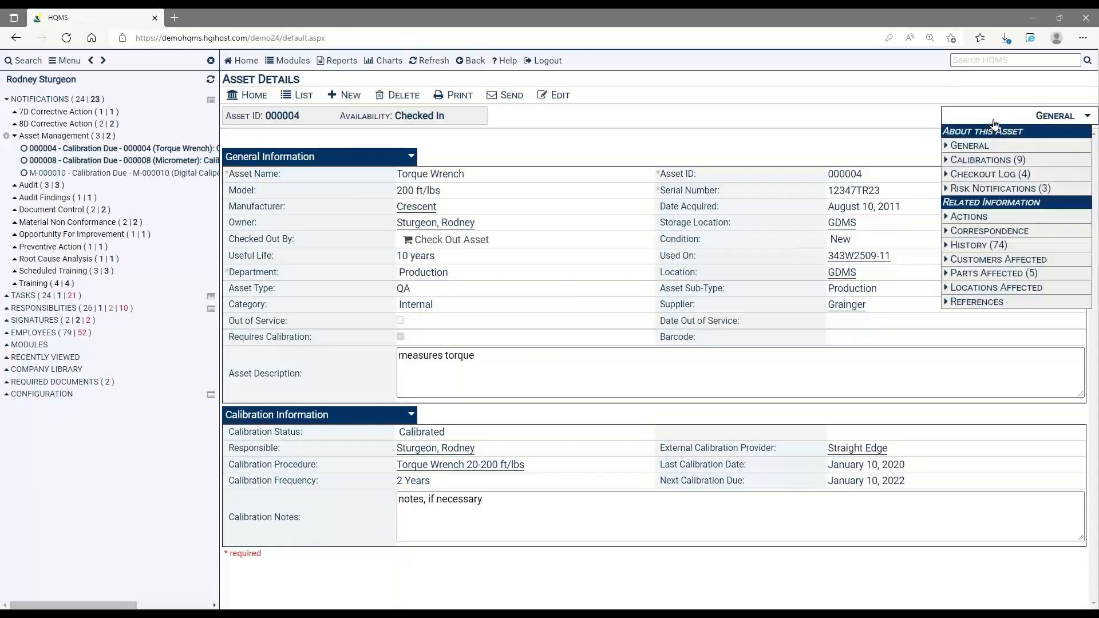
left_click(988, 161)
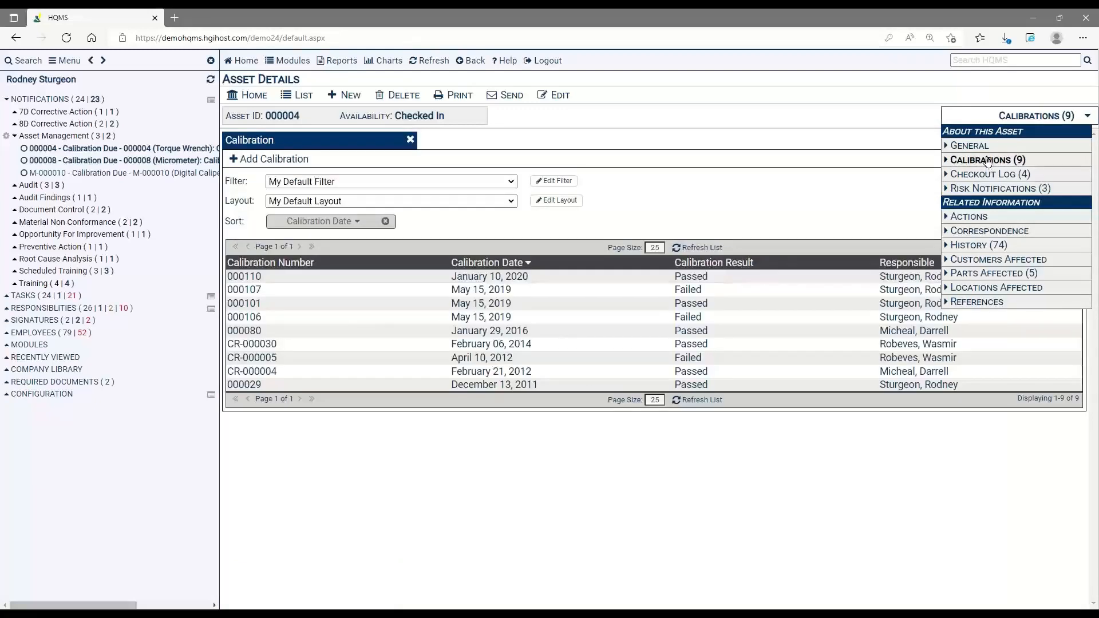
left_click(277, 160)
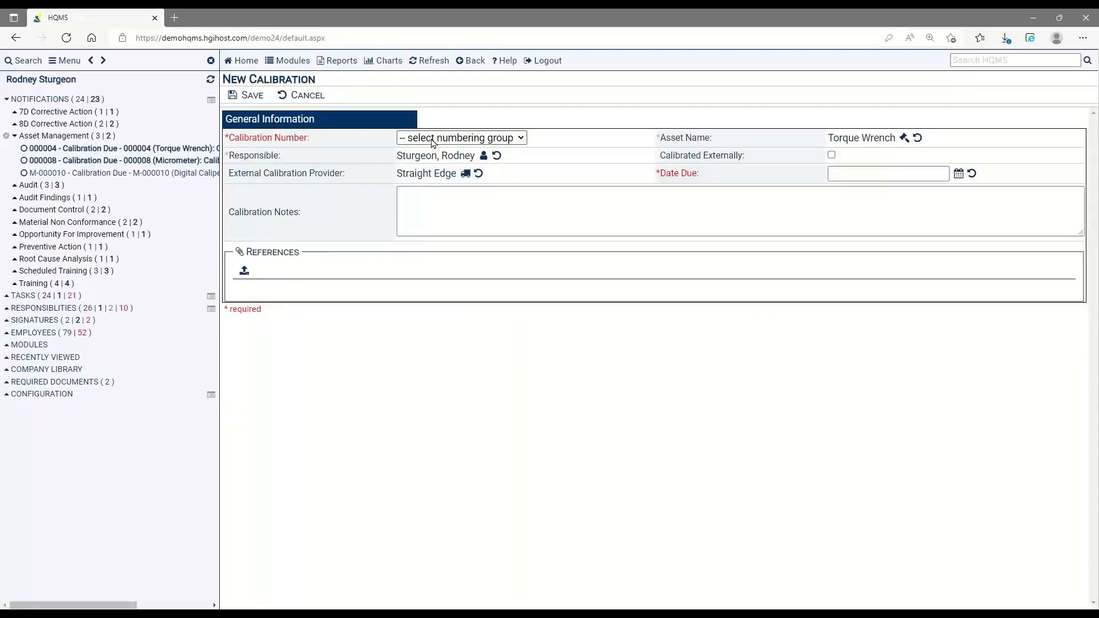
left_click(433, 142)
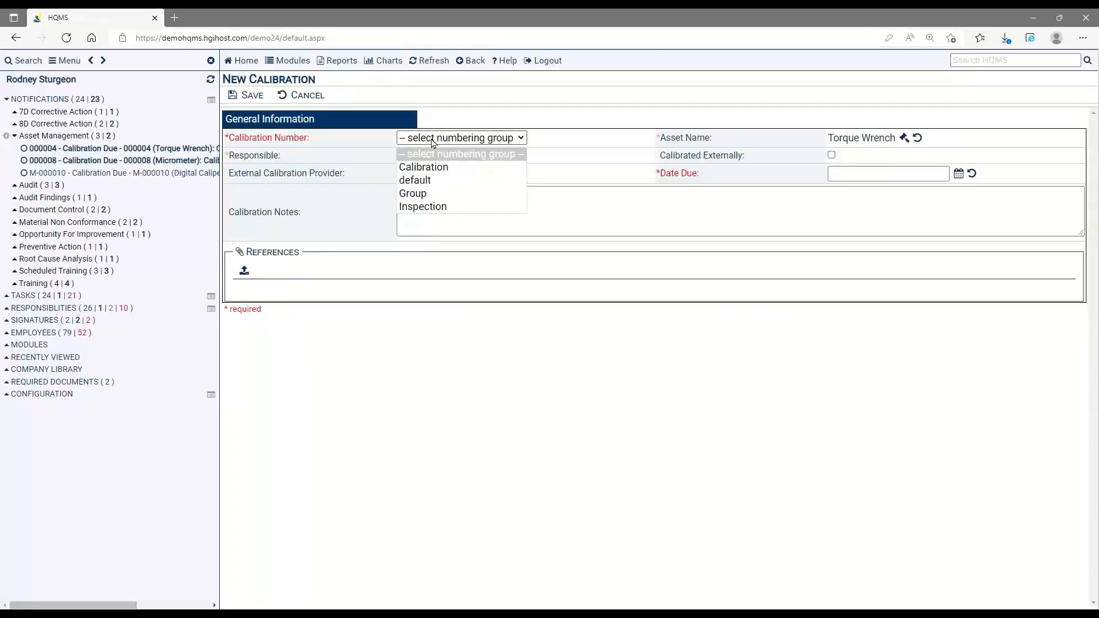
left_click(455, 180)
left_click(869, 173)
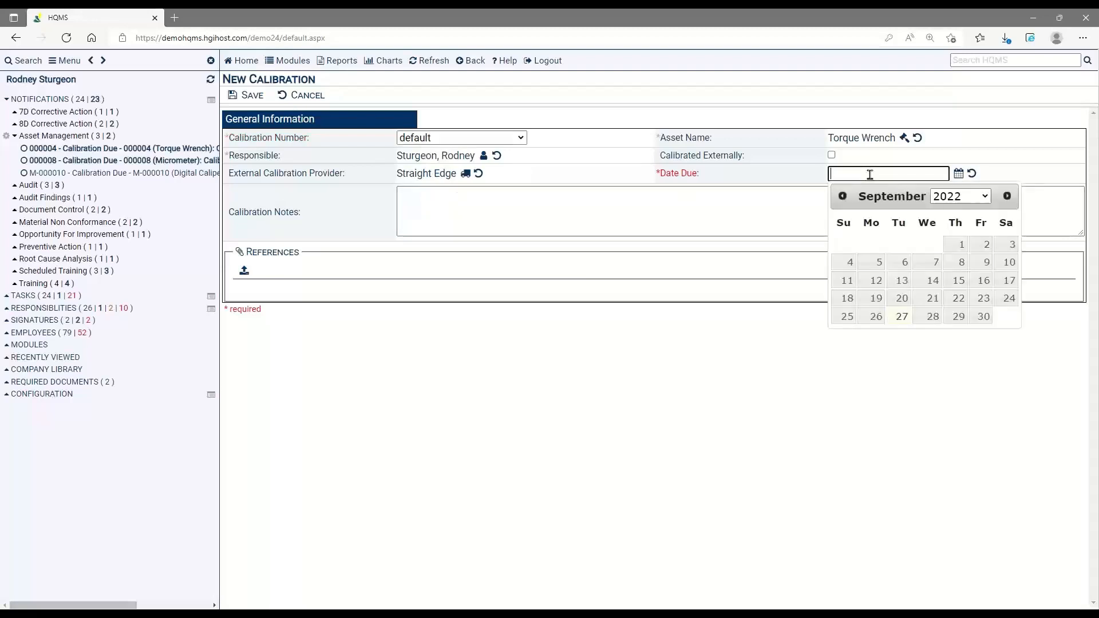
left_click(984, 317)
left_click(533, 211)
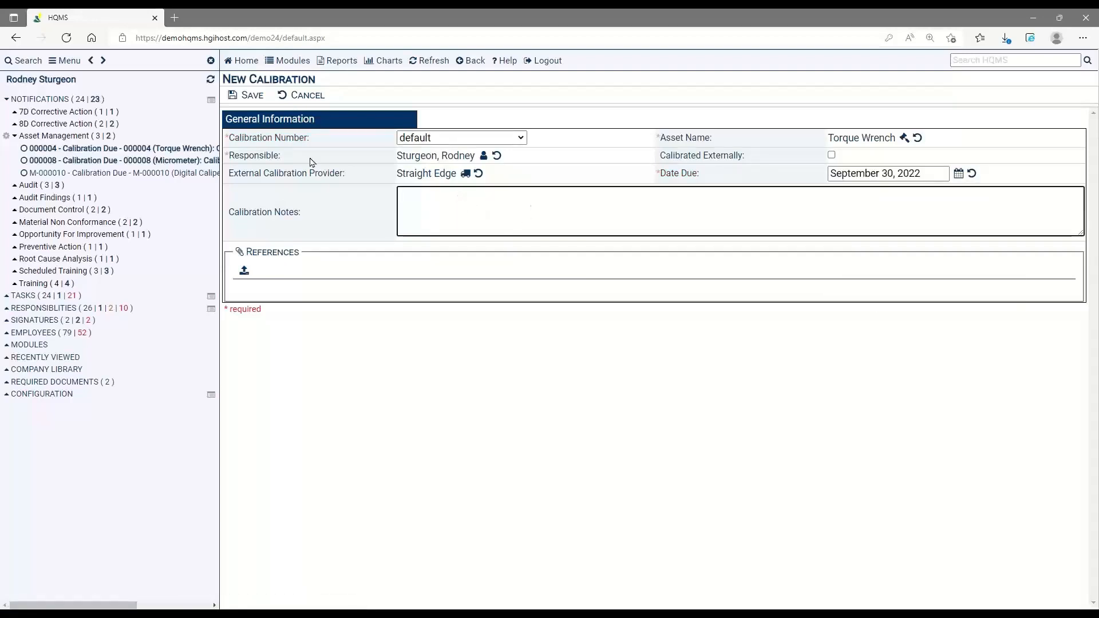
left_click(247, 96)
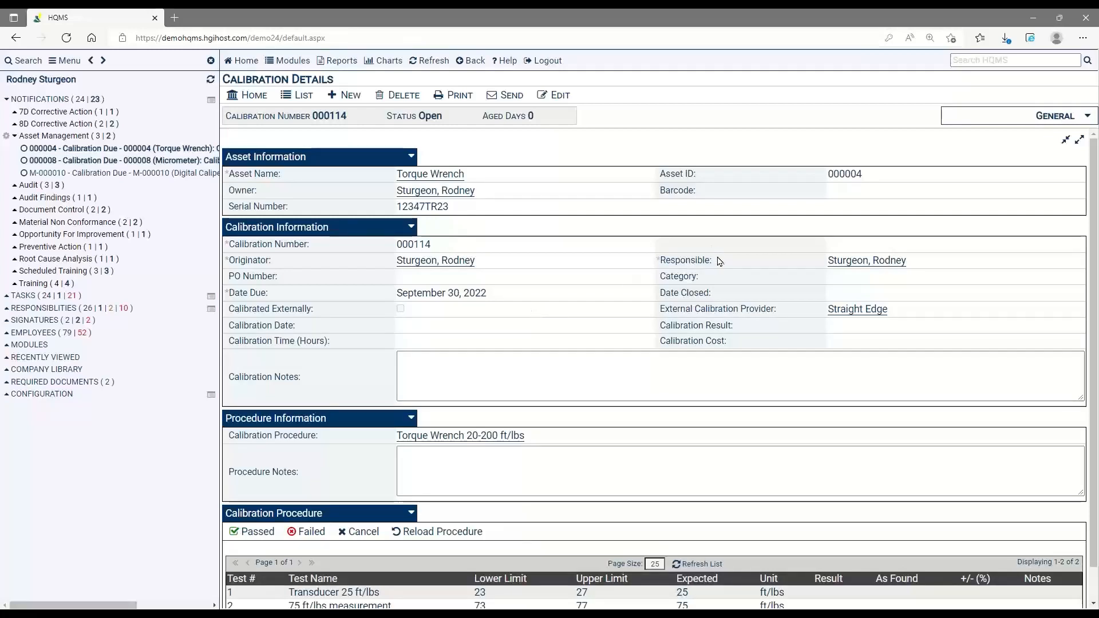
Step: Check out the torque wrench asset with condition Standard and project "calibrating", and save the checkout
left_click_drag(710, 261, 664, 267)
left_click(440, 174)
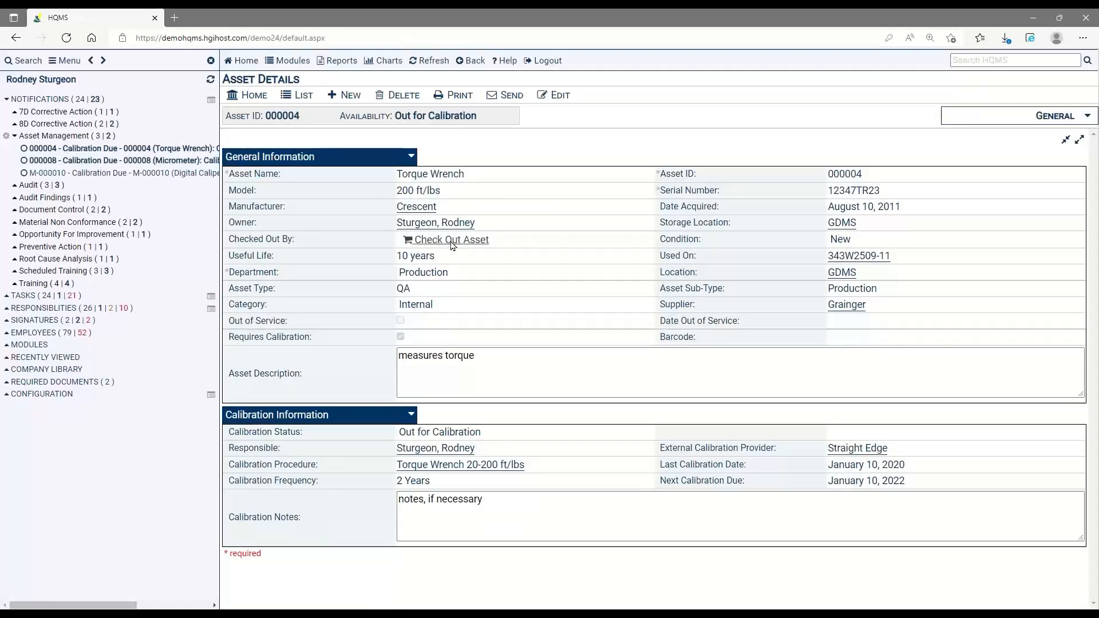
left_click(450, 241)
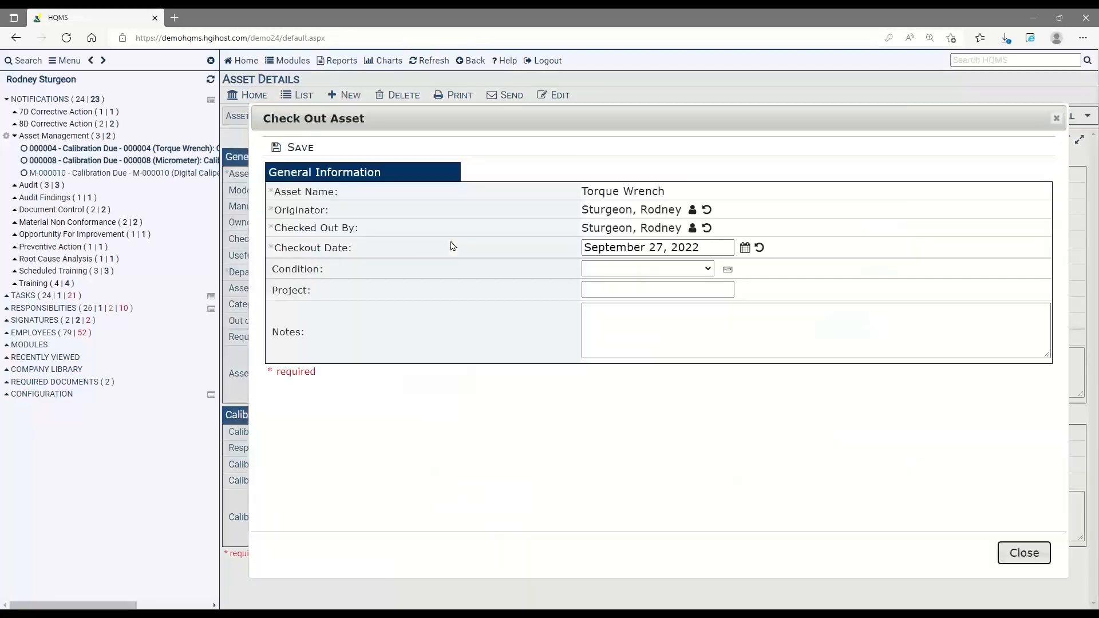
left_click(659, 270)
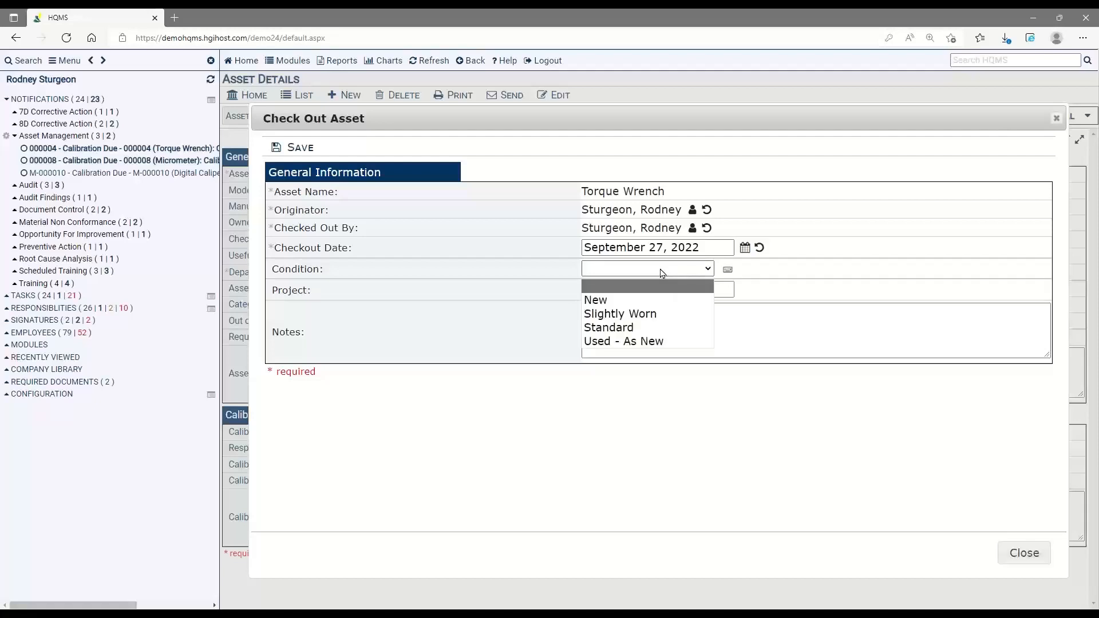
left_click(644, 329)
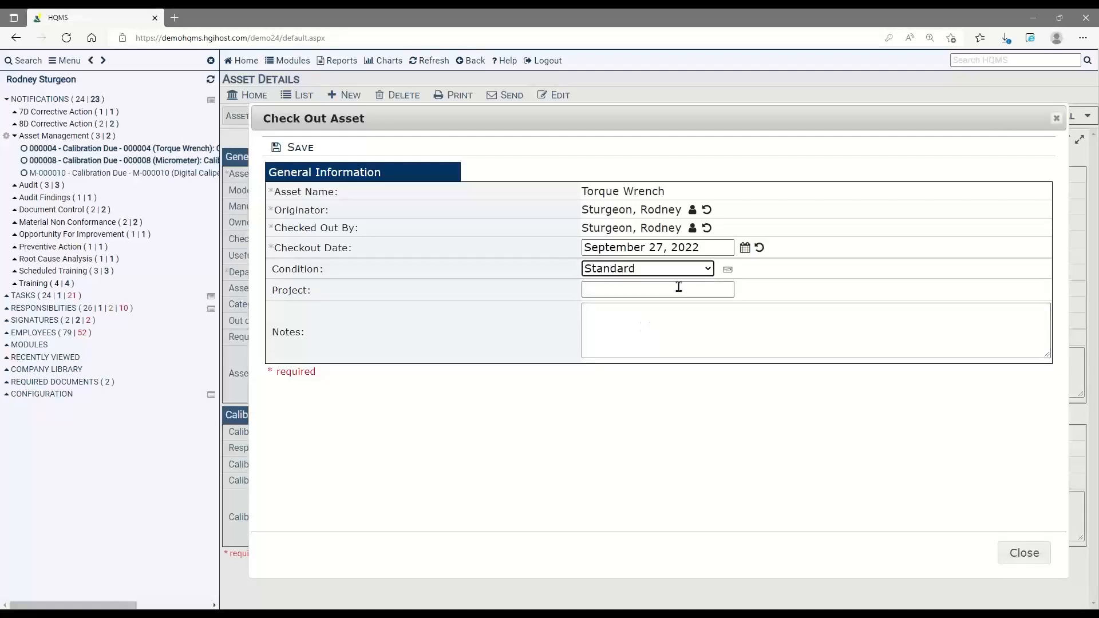
left_click(670, 289)
type("calibrating")
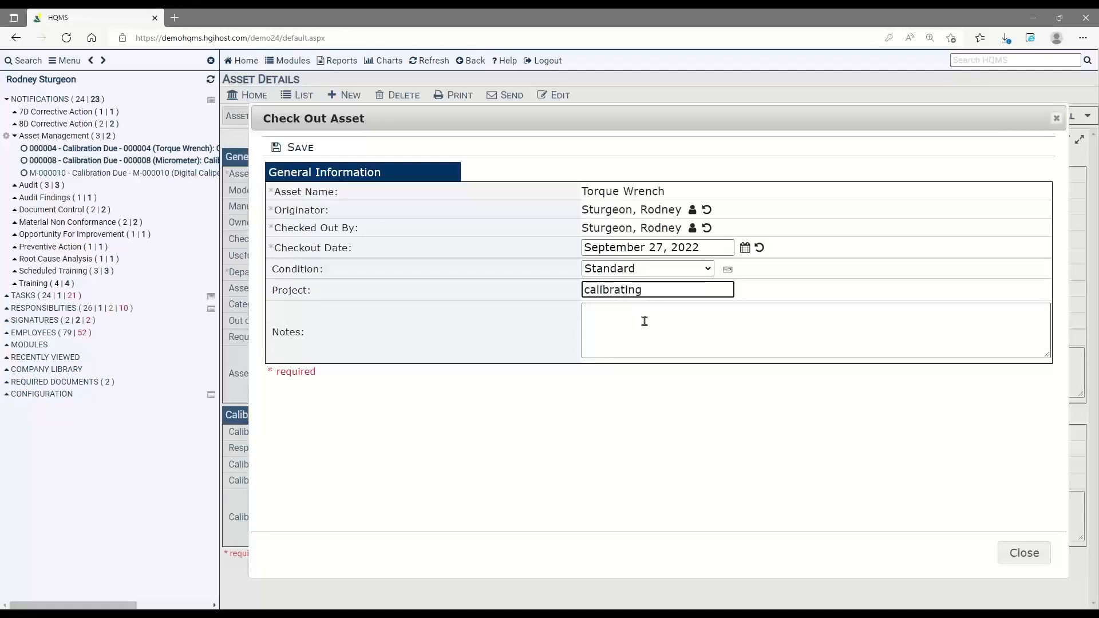
left_click(294, 148)
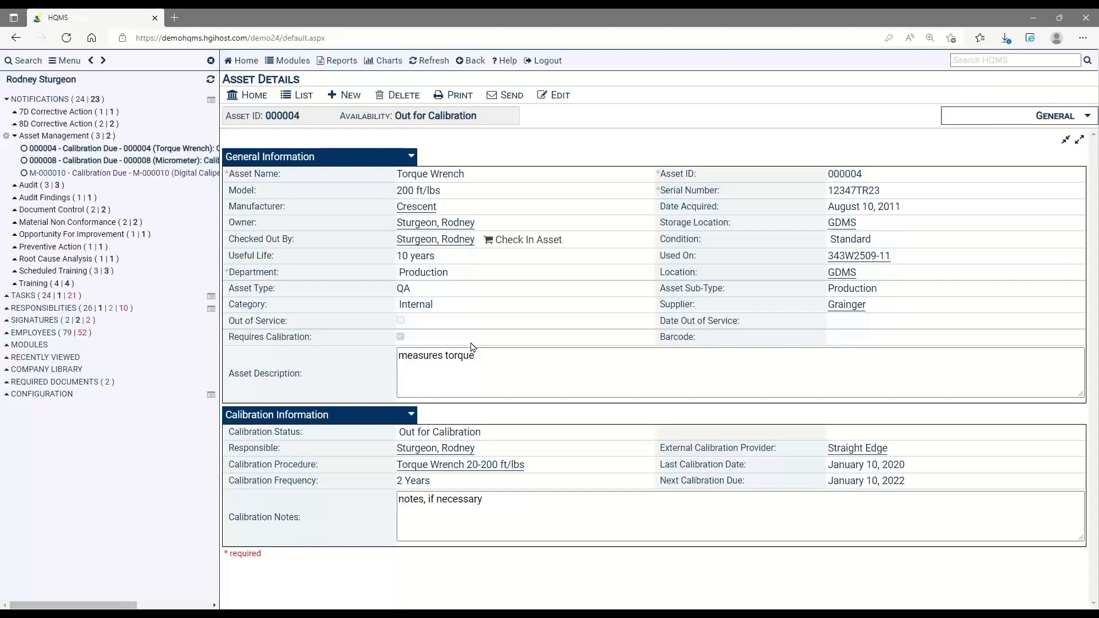
Step: Open the torque wrench calibration due 09/30/2022 from the Calibration Management responsibilities
left_click(6, 309)
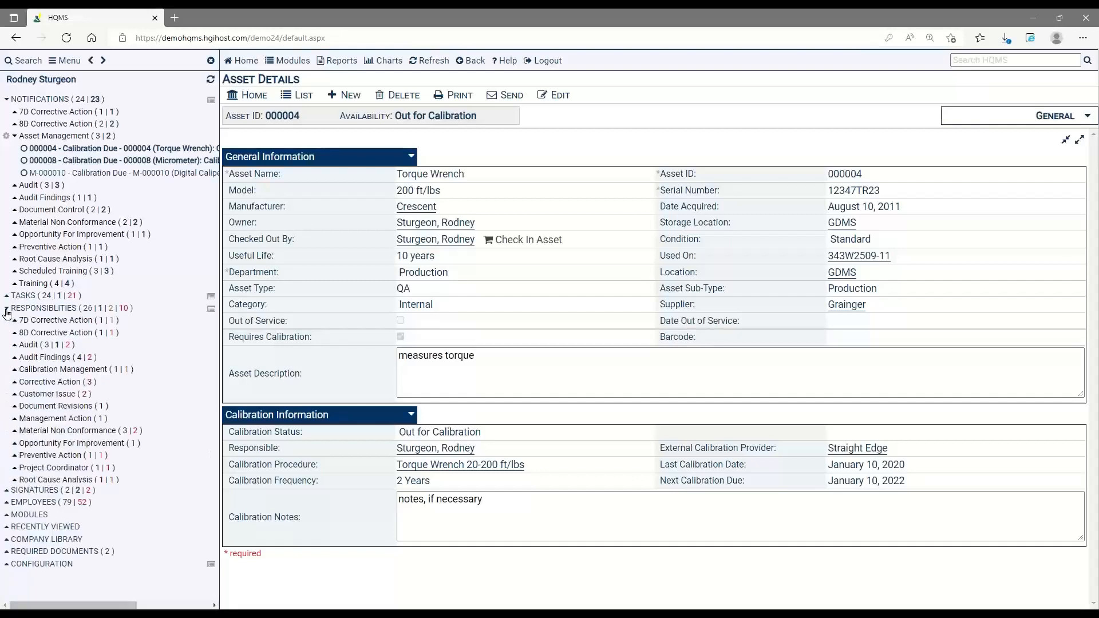
left_click(14, 369)
left_click(105, 384)
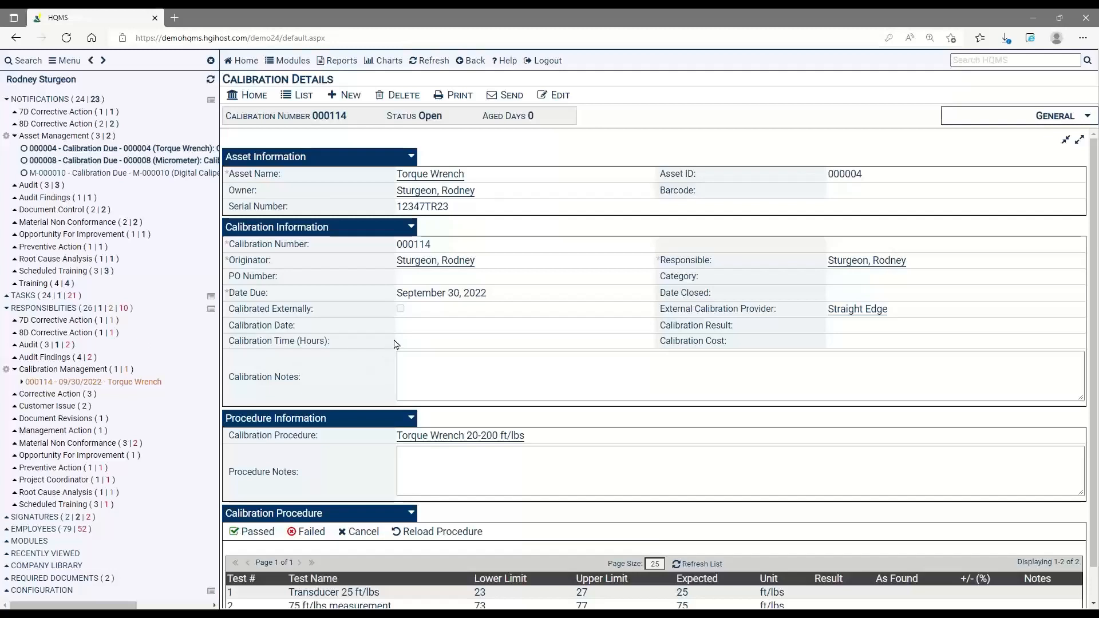
Step: Enter 26 as the As Found value for the Transducer 25 ft/lbs test of the calibration procedure
scroll(458, 342, "down", 1)
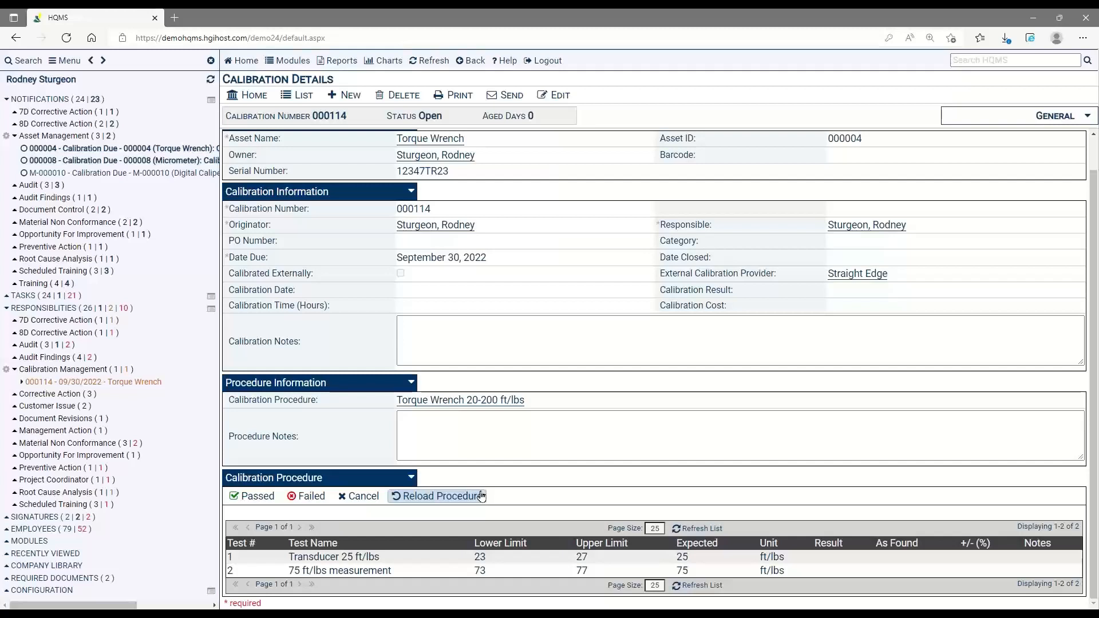
double_click(381, 558)
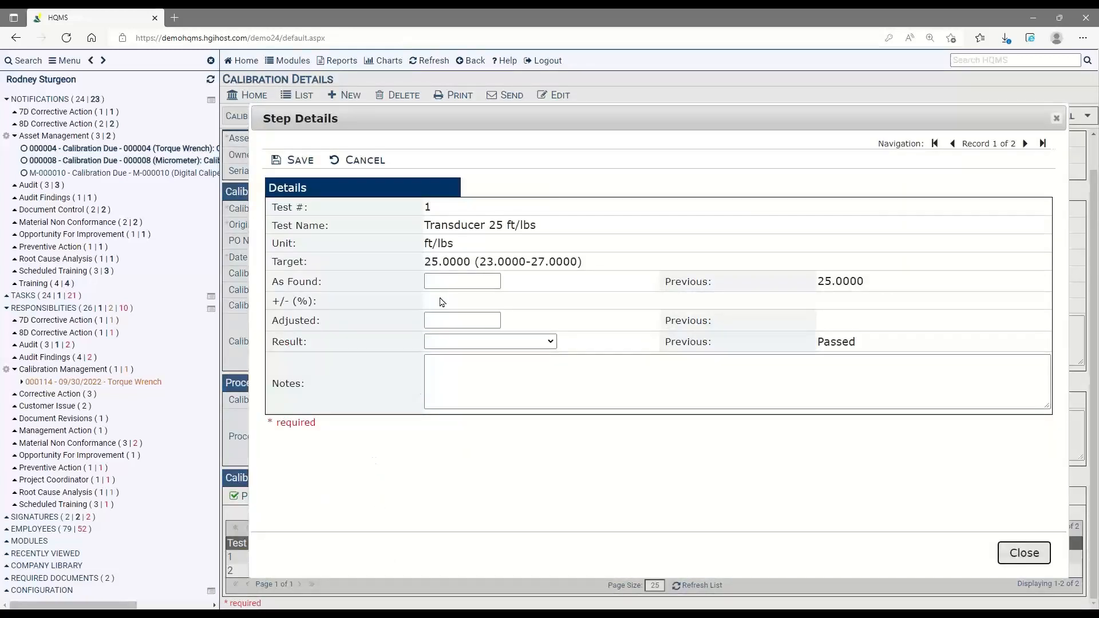
left_click(460, 281)
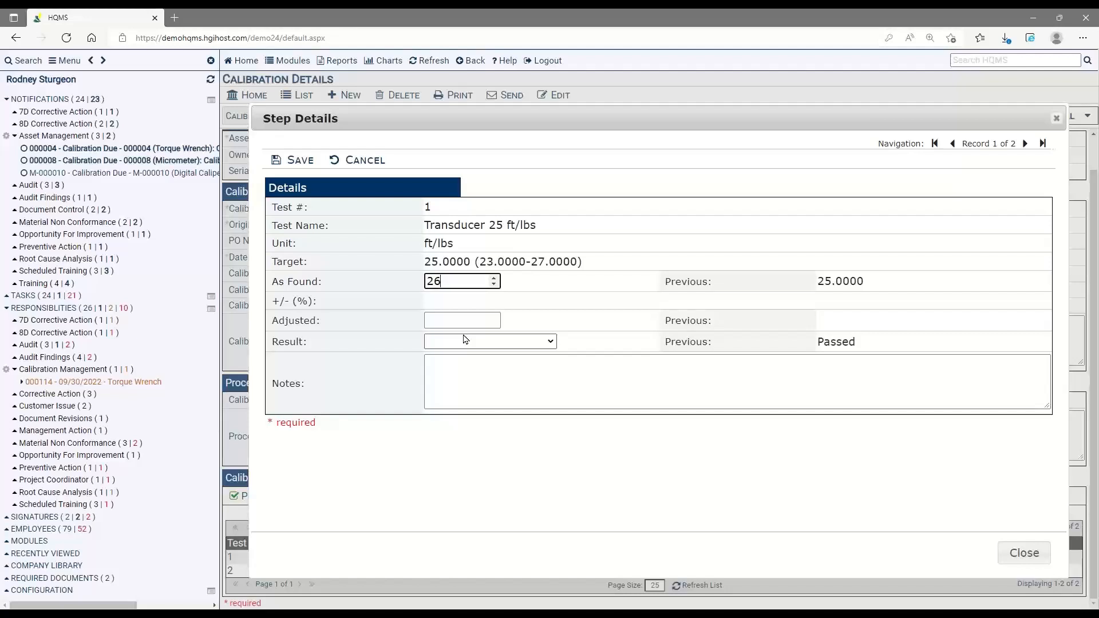
key("Tab")
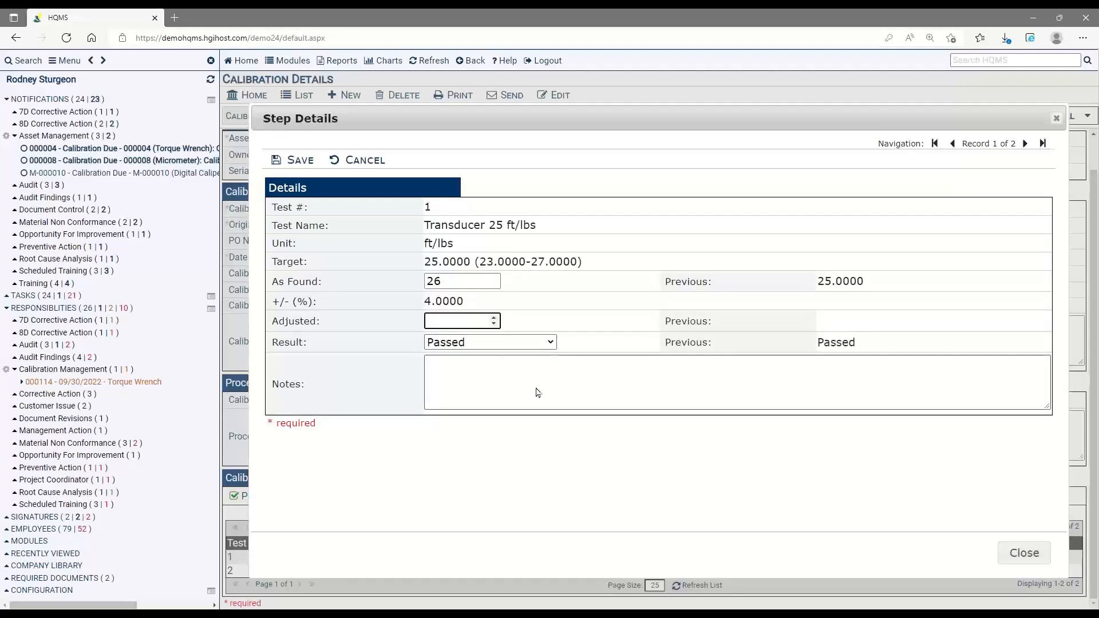
Step: Record the 75 ft/lbs measurement test with As Found 78, Adjusted 76, result Passed and the note "adjusting", and save it
left_click(1025, 144)
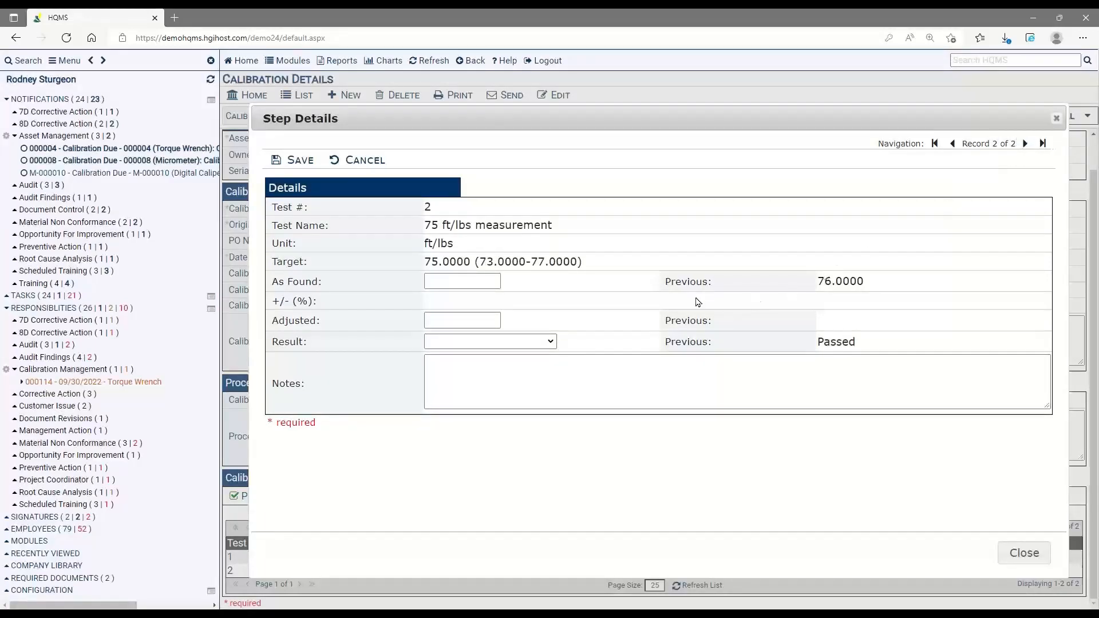
left_click(475, 284)
type("78")
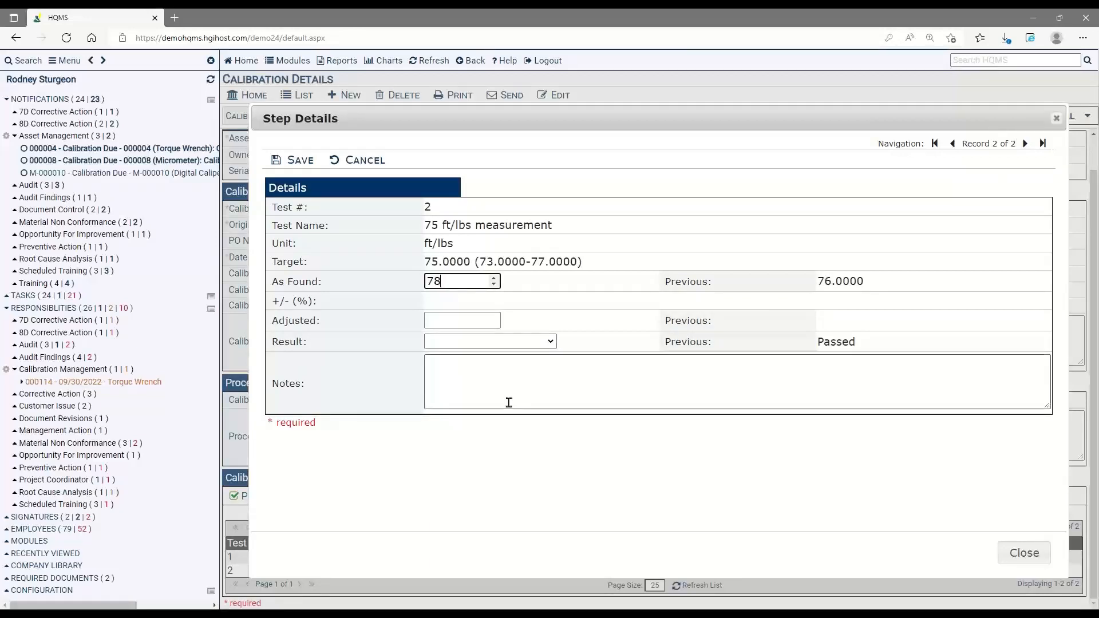
key("Tab")
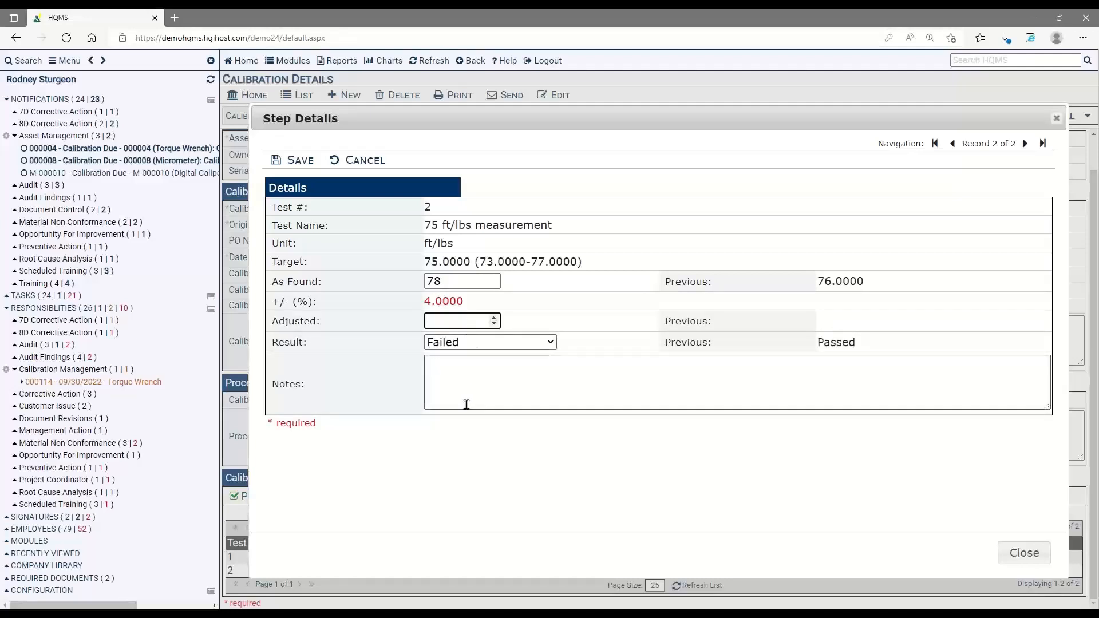
type("76")
left_click(549, 343)
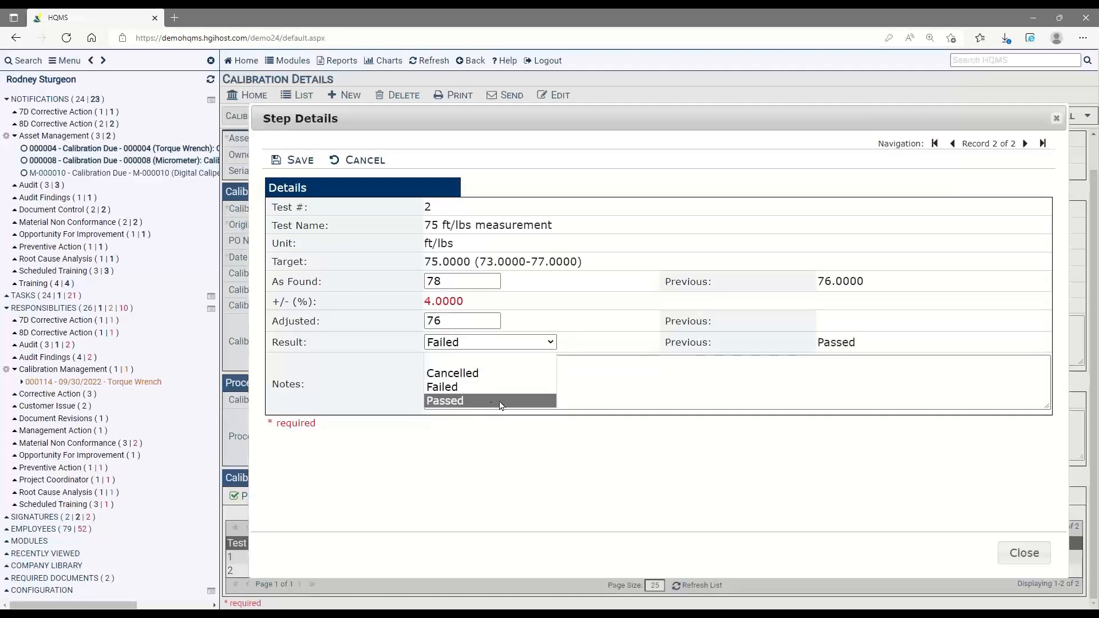
left_click(497, 401)
left_click(553, 385)
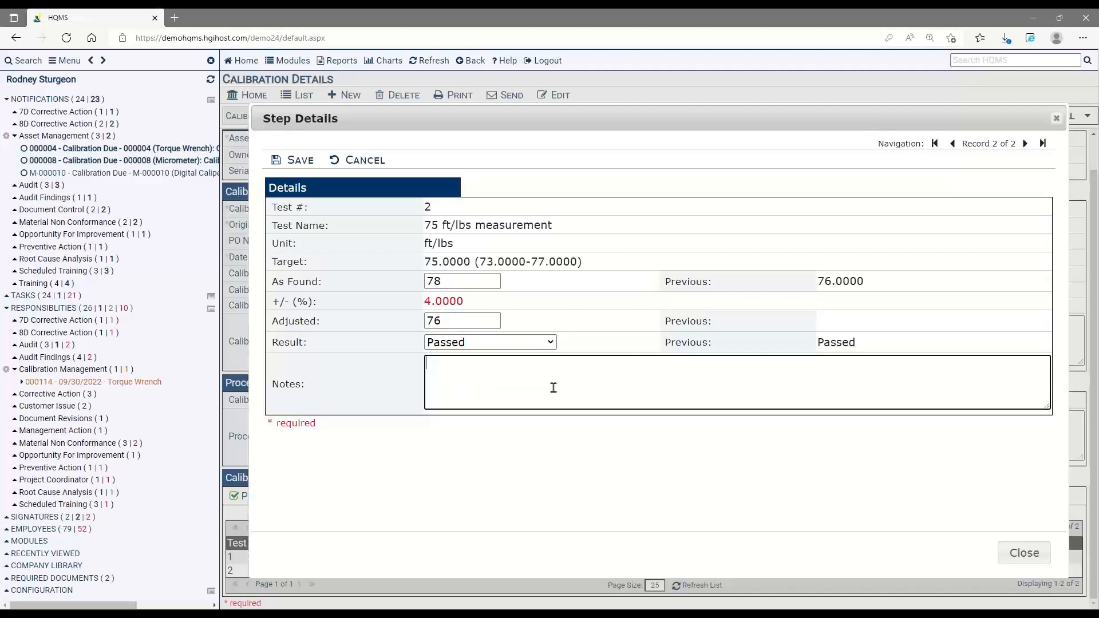
type("adjusting")
left_click(297, 162)
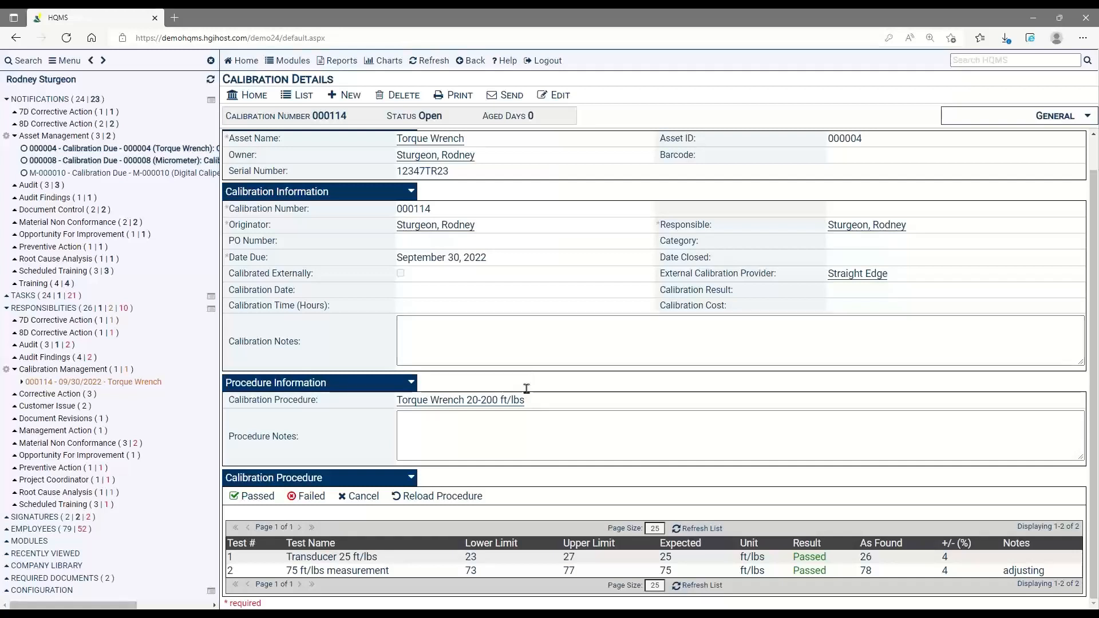
Step: Mark the whole calibration as Passed and confirm closing the record
left_click(252, 498)
left_click(256, 501)
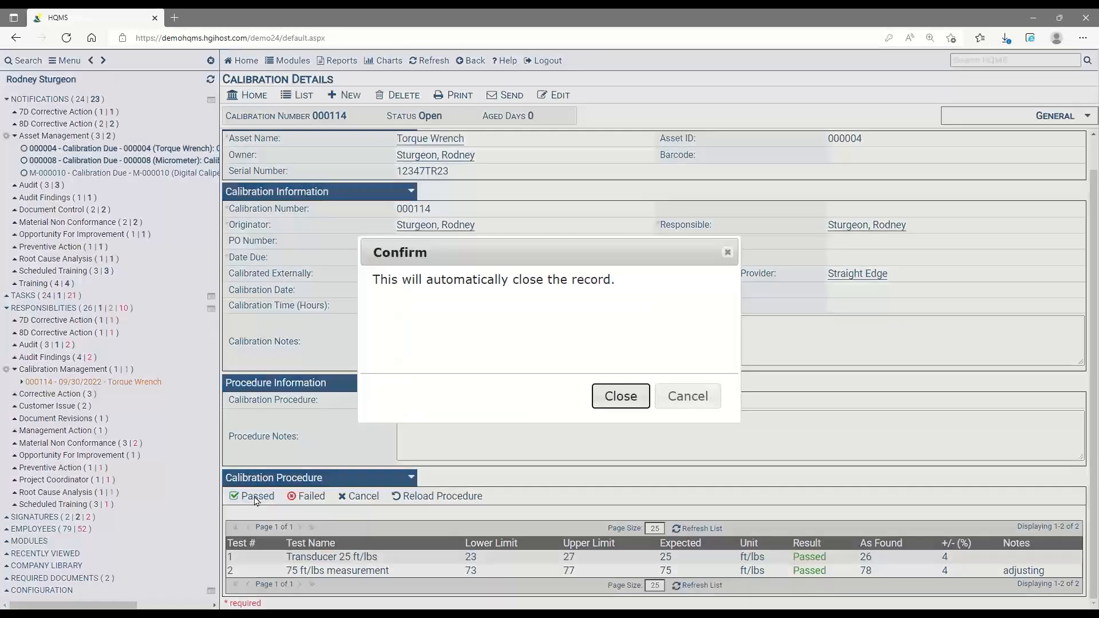
left_click(621, 396)
left_click(588, 397)
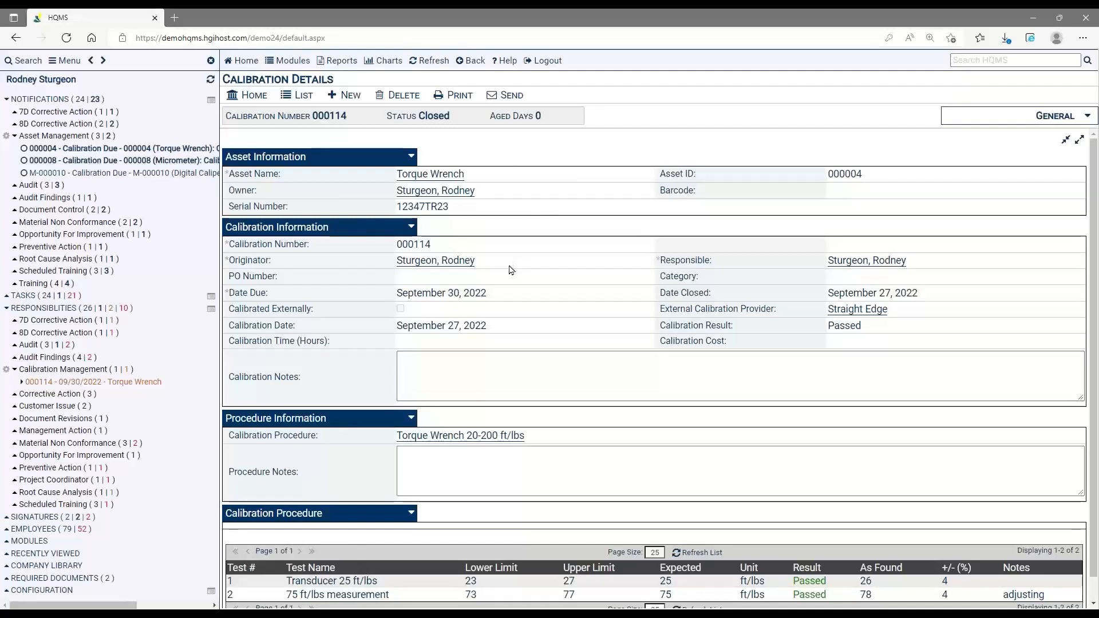
Step: Generate the Calibration Certificate report in PDF format, open it for review, and close the report and its options
left_click(461, 97)
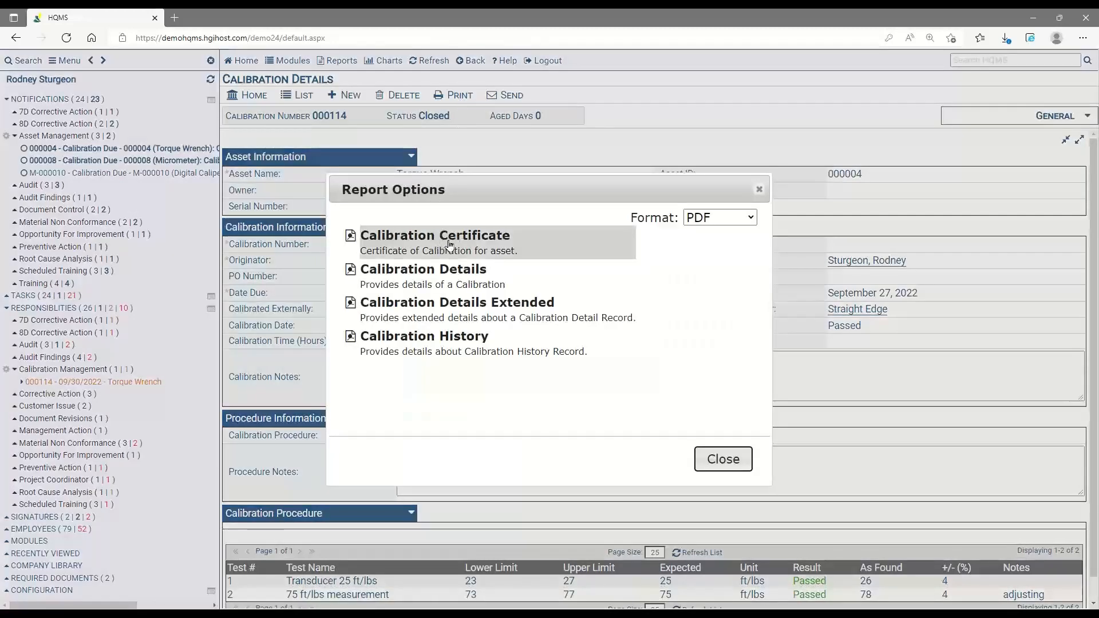
left_click(484, 242)
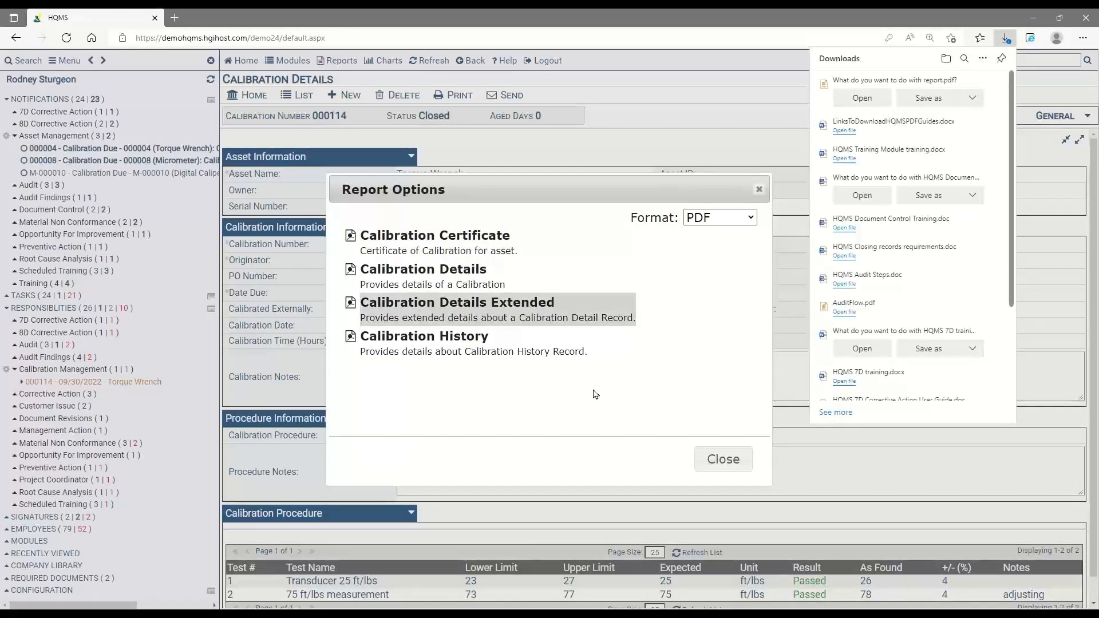
left_click(862, 98)
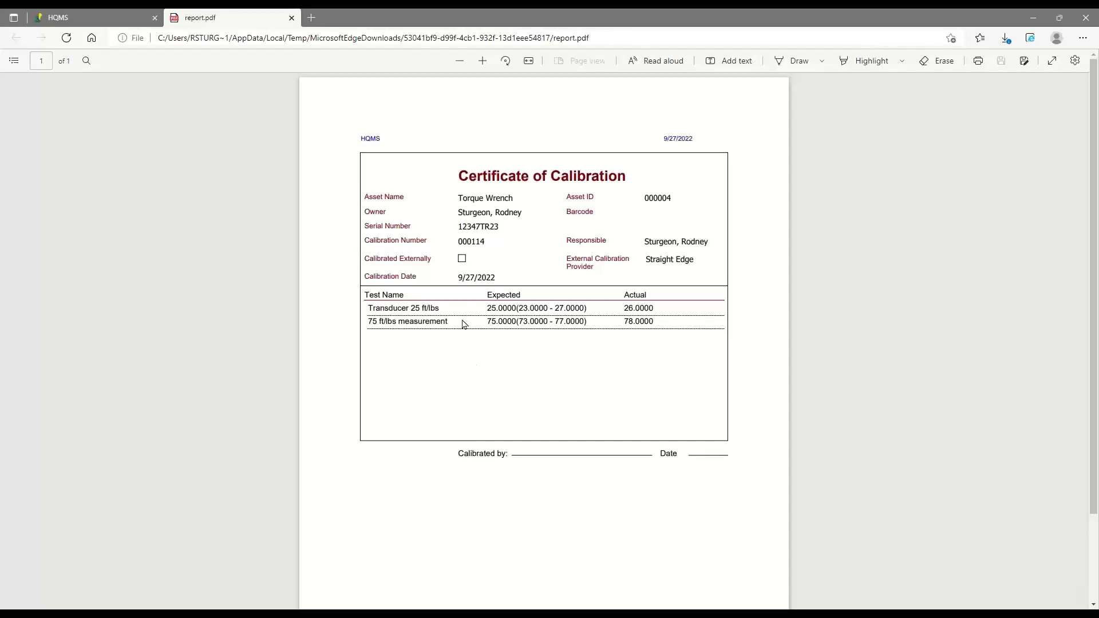
left_click(292, 19)
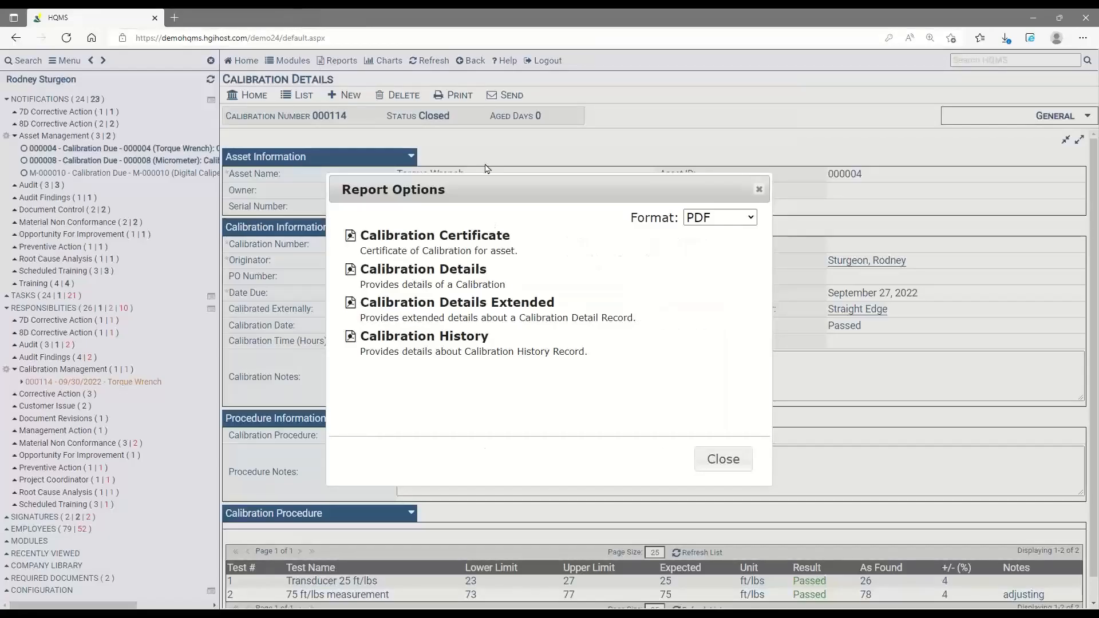
left_click(731, 222)
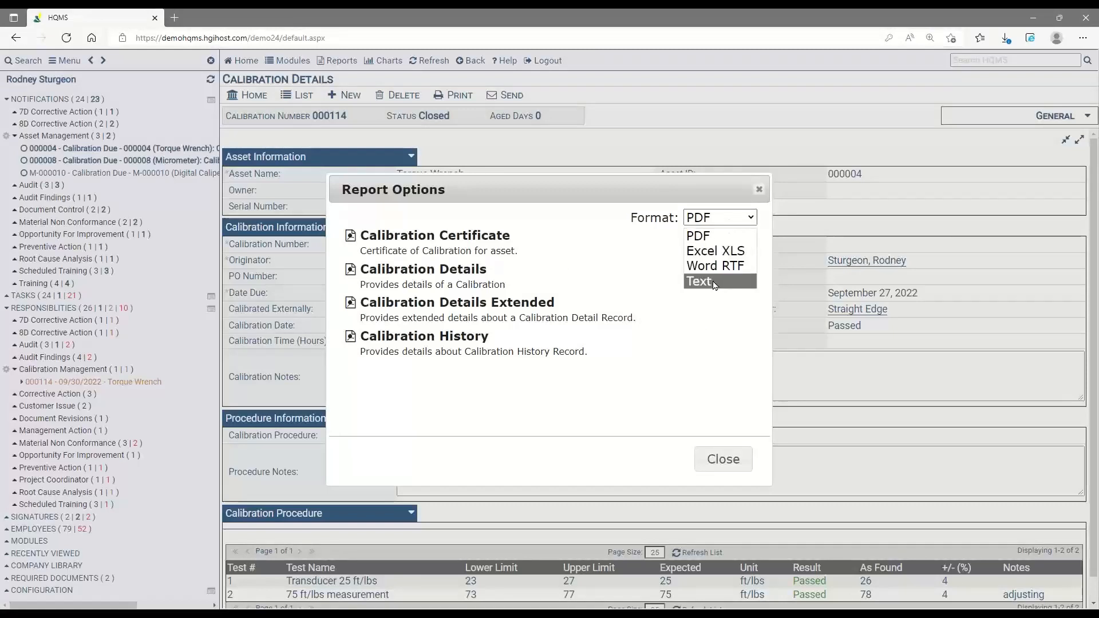
left_click(760, 190)
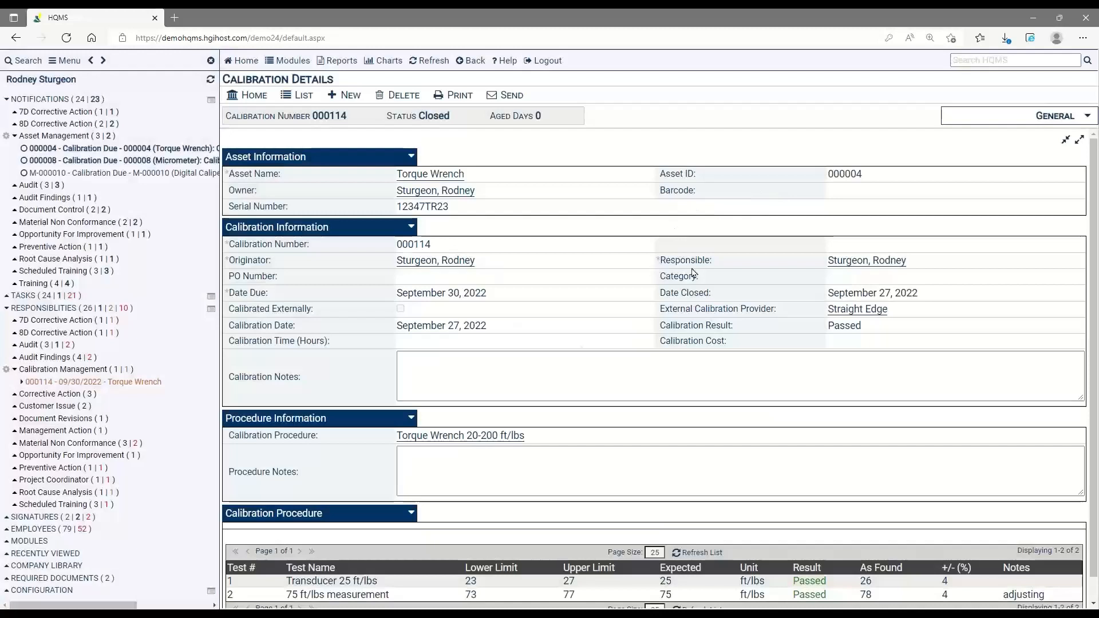
Step: Review the change history of the closed torque wrench calibration and return to its general details
left_click(1018, 120)
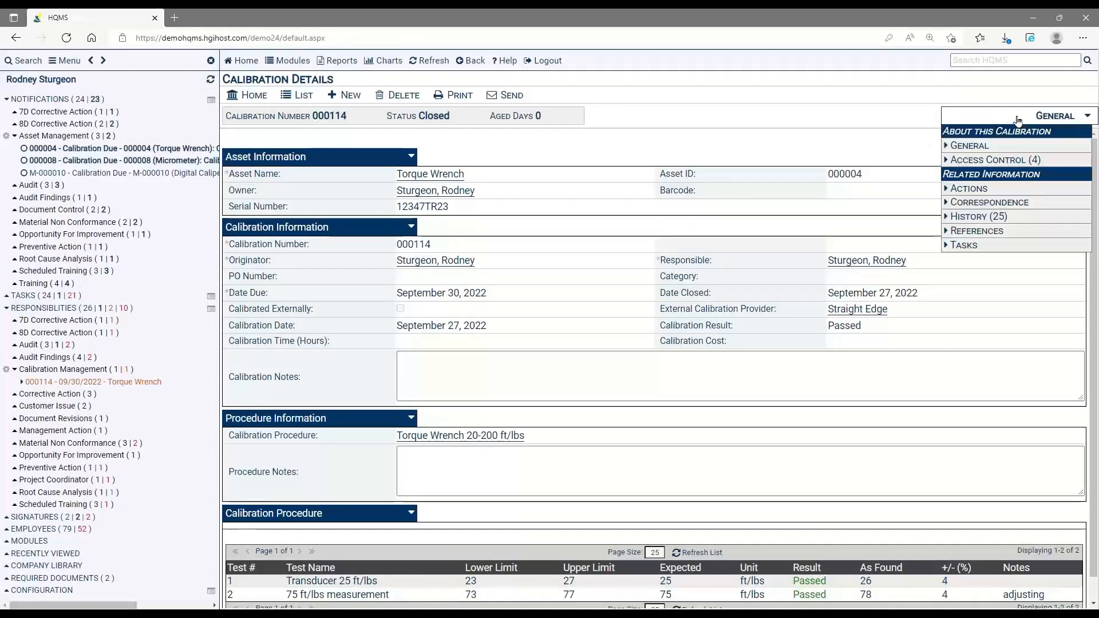
left_click(979, 218)
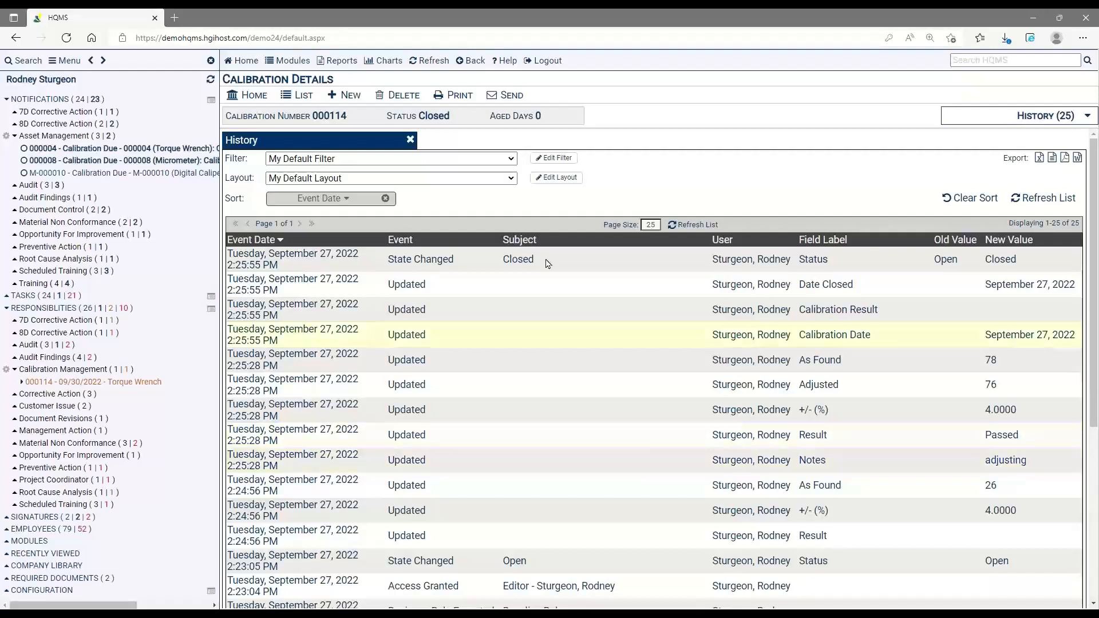
left_click(410, 140)
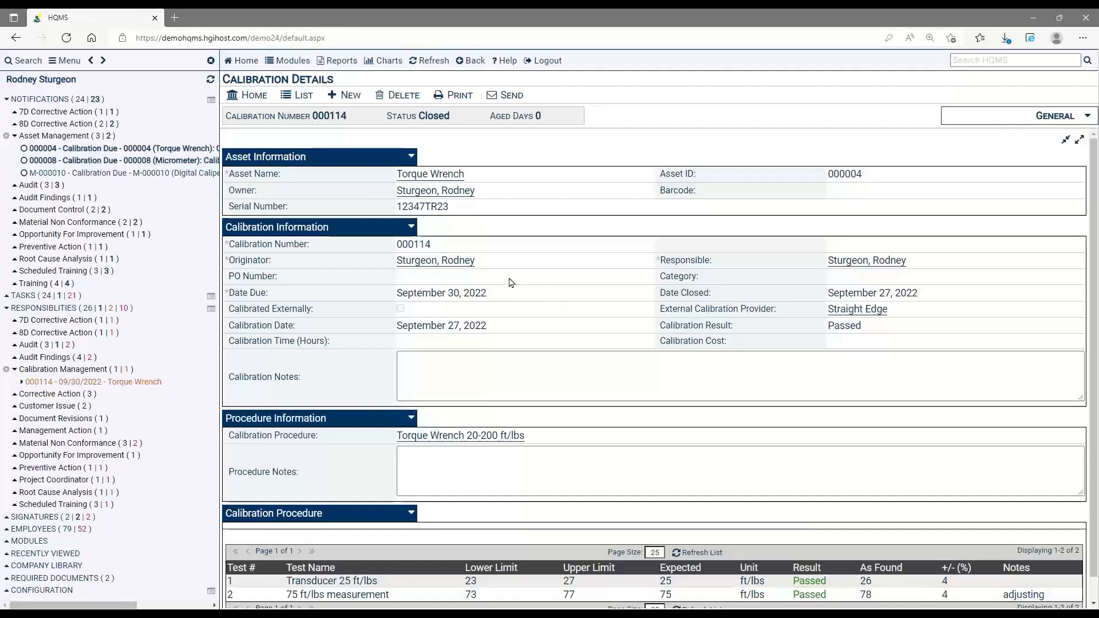
Step: List the Asset Management records and apply the saved Overdue for Calibration filter
left_click(253, 98)
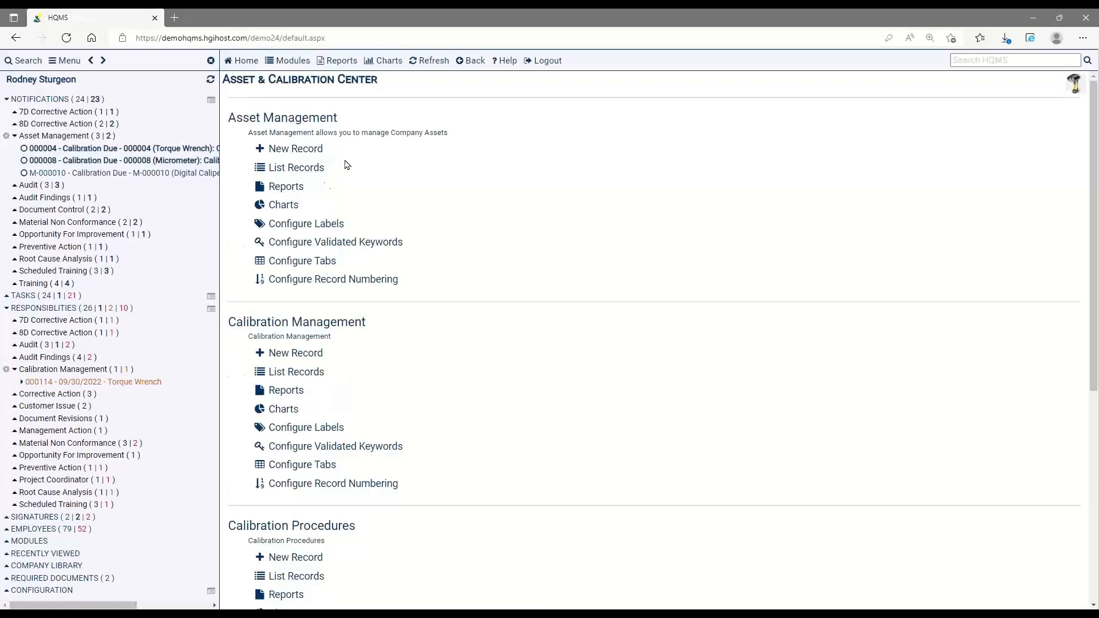
left_click(303, 174)
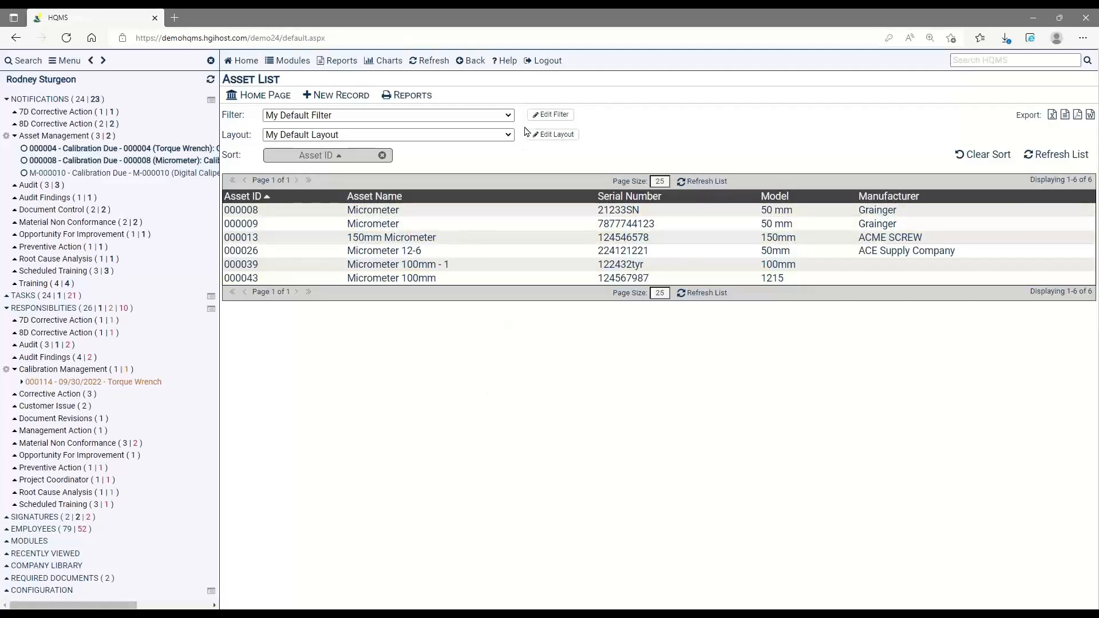
left_click(552, 115)
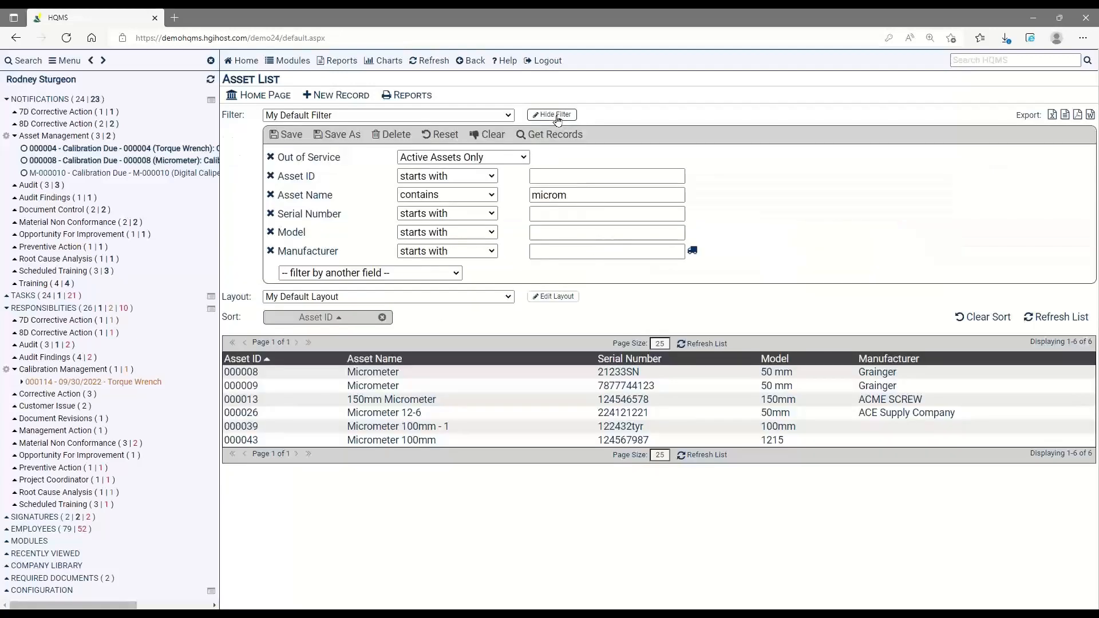
left_click(509, 116)
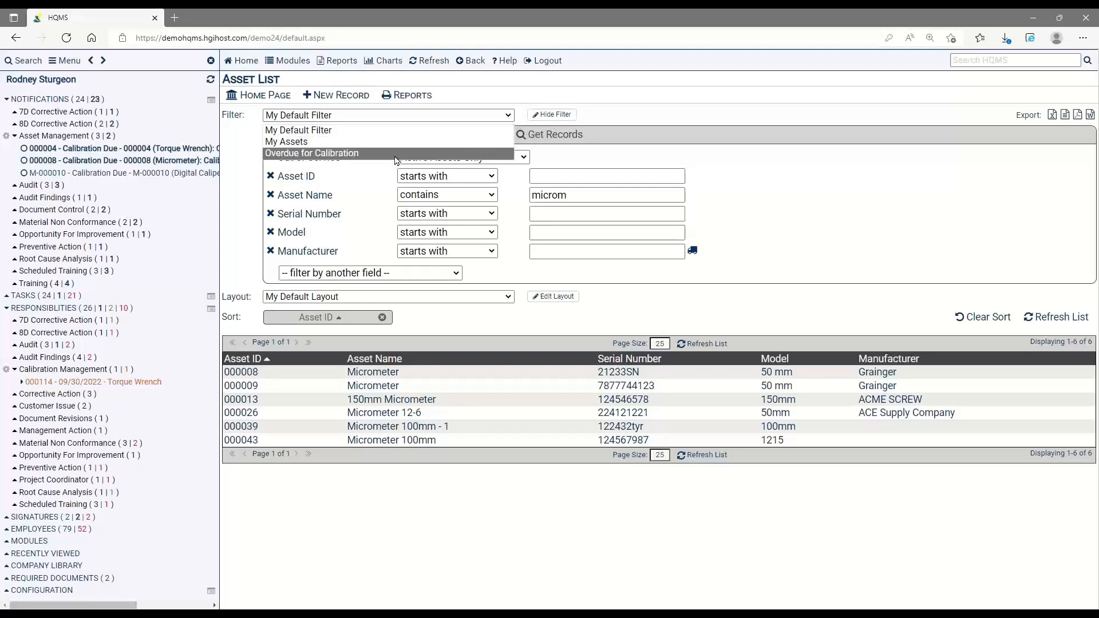
left_click(349, 154)
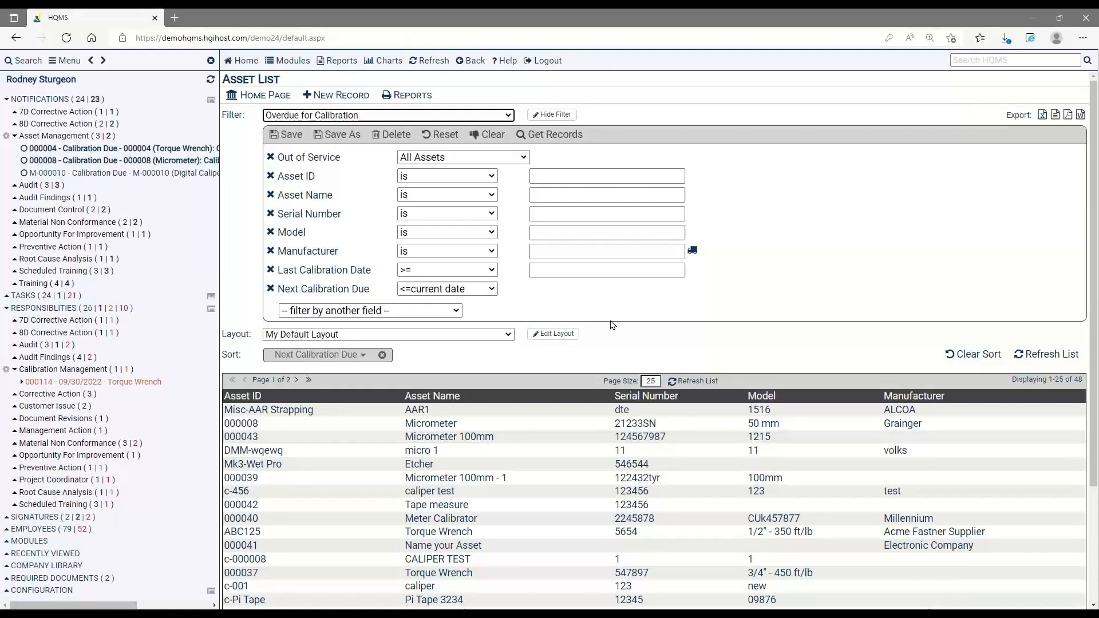
Step: Apply the More Fields layout to the overdue asset list and review the records and the additional filter fields on offer
left_click(505, 340)
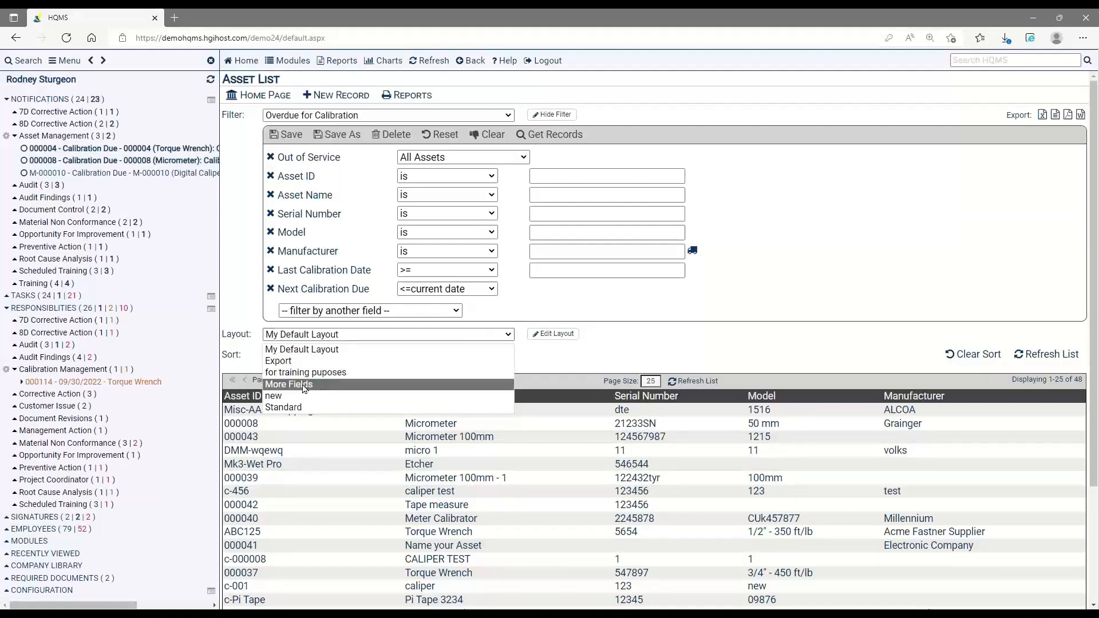
left_click(320, 386)
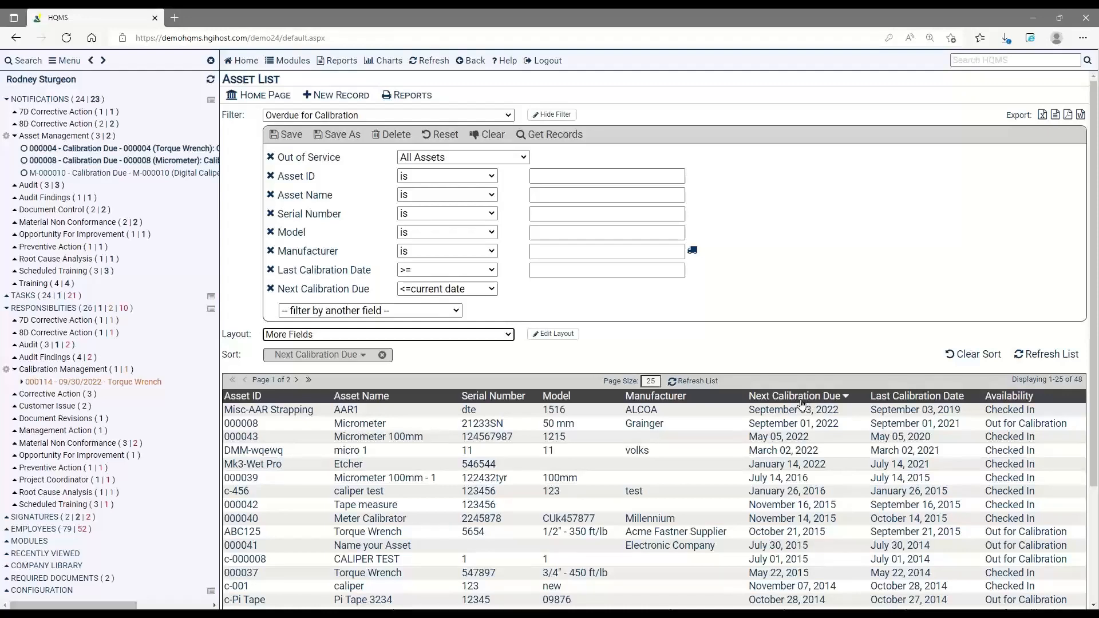
scroll(764, 412, "down", 3)
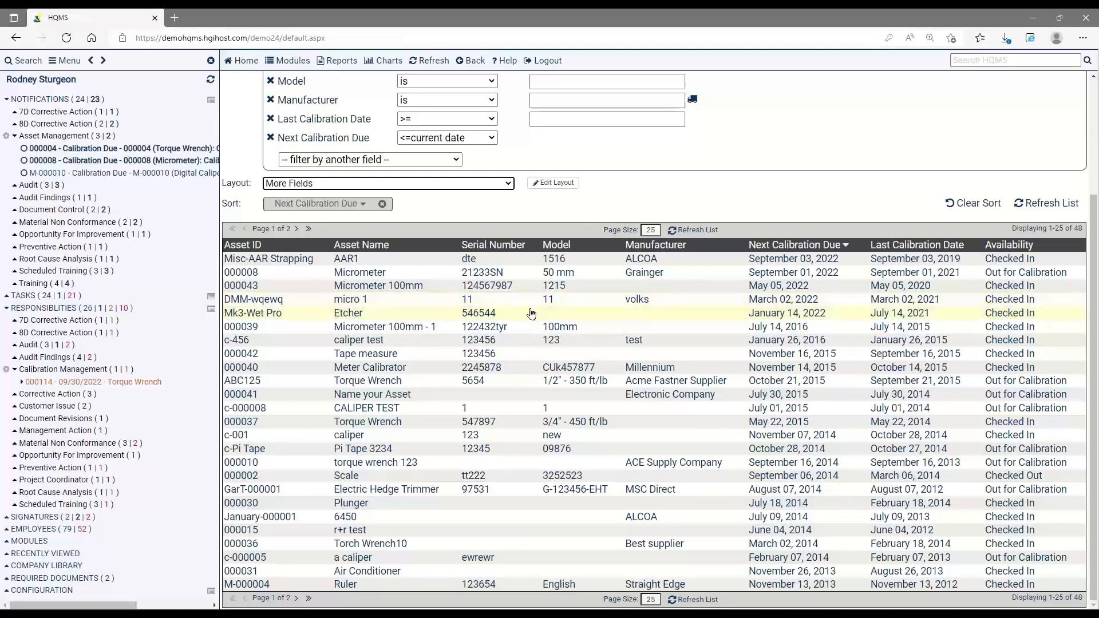
scroll(526, 309, "up", 2)
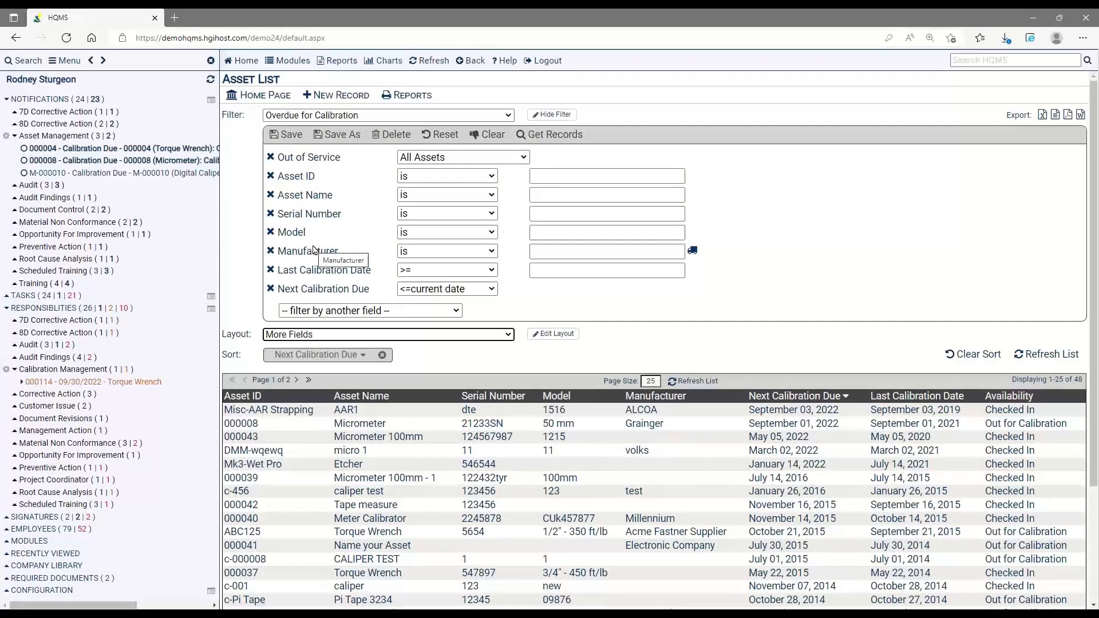
left_click(388, 317)
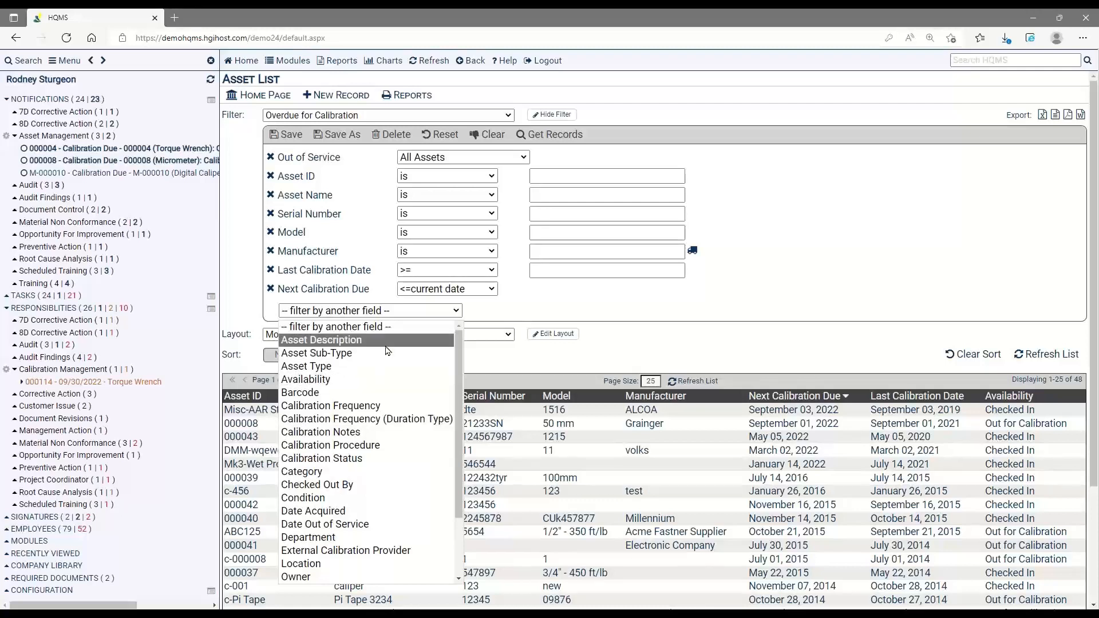
left_click(590, 313)
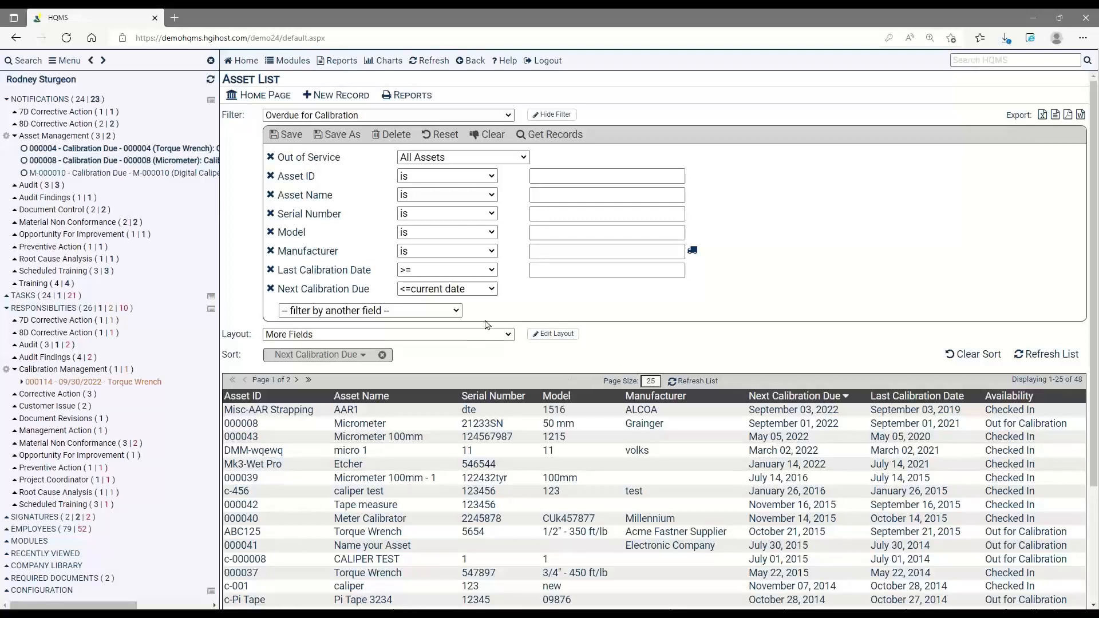
Step: Switch the asset list to the Export layout and replace the existing sort with ascending Asset ID
left_click(509, 334)
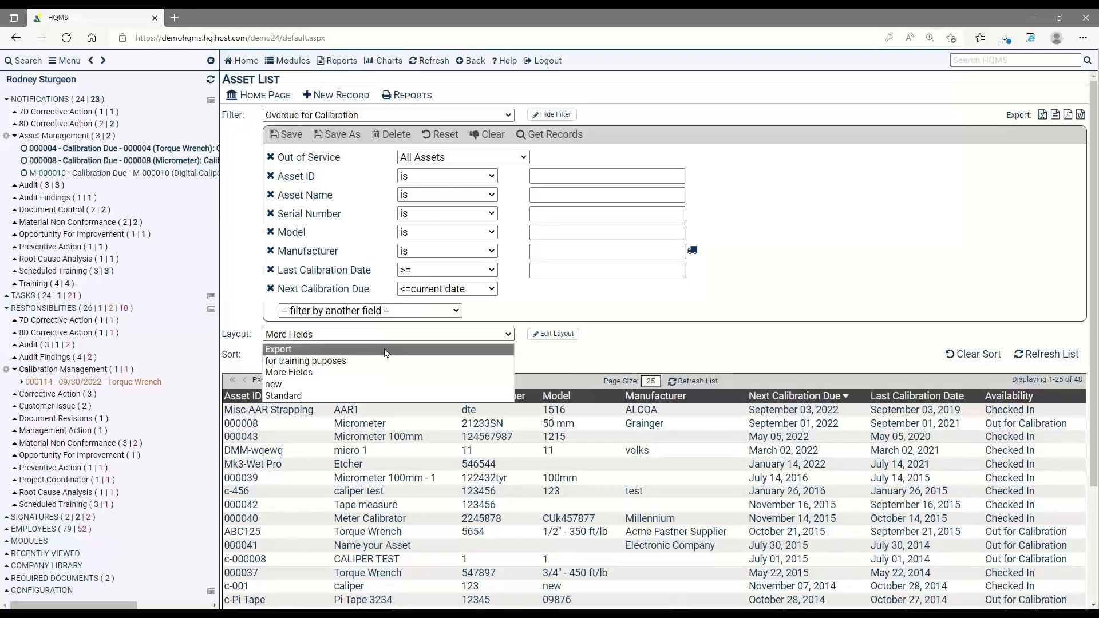
left_click(400, 350)
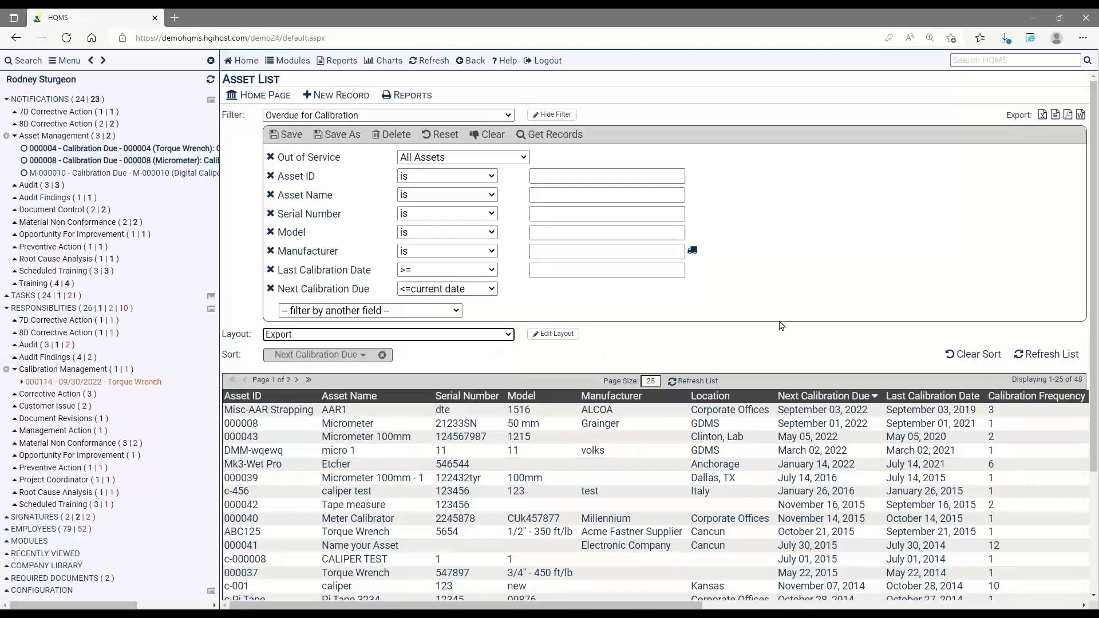
left_click(973, 355)
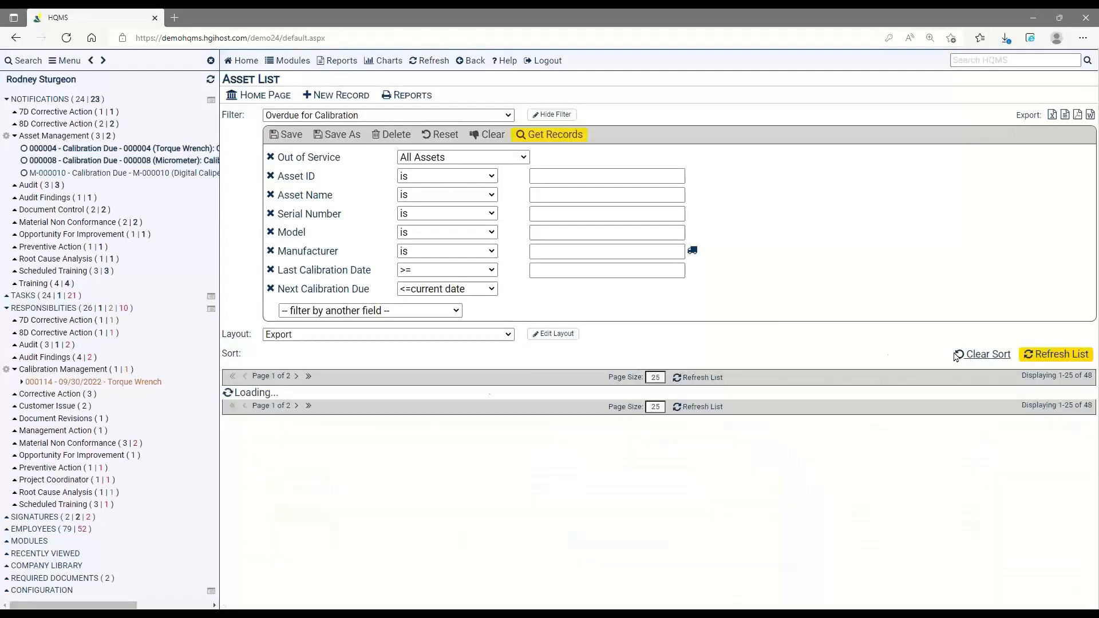
left_click(250, 401)
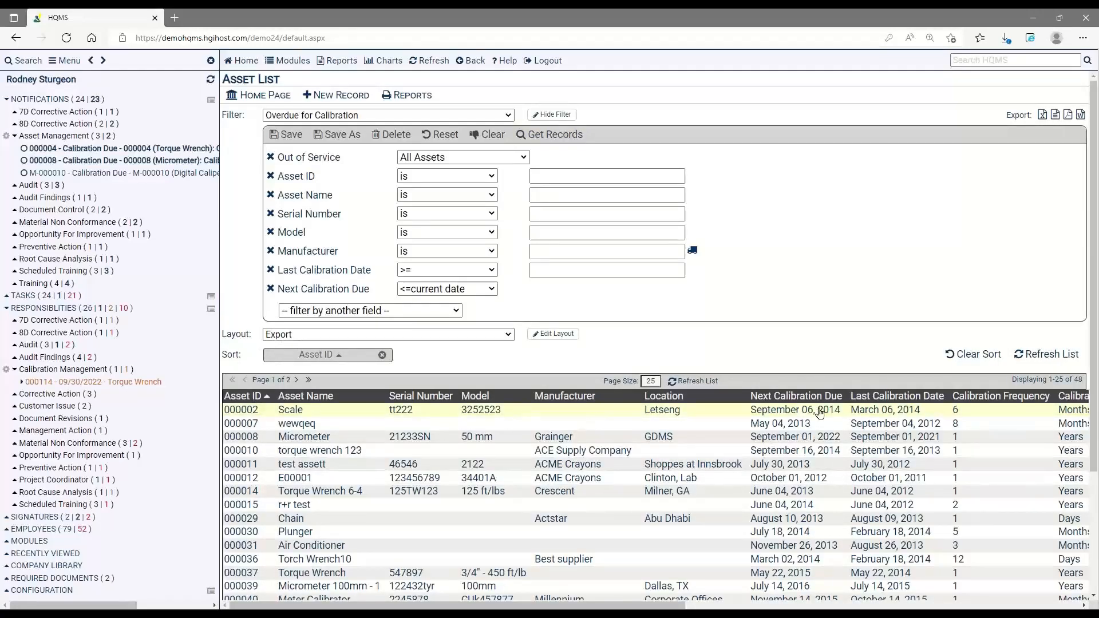
Step: Export the overdue asset list to Excel and open the downloaded workbook
left_click(1043, 116)
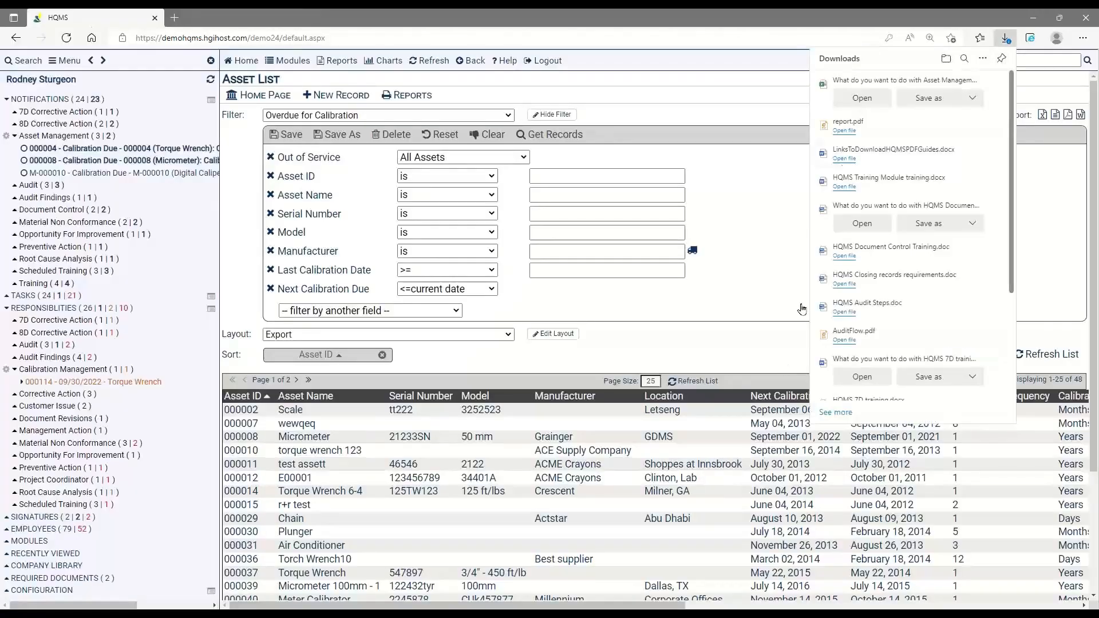
left_click(862, 98)
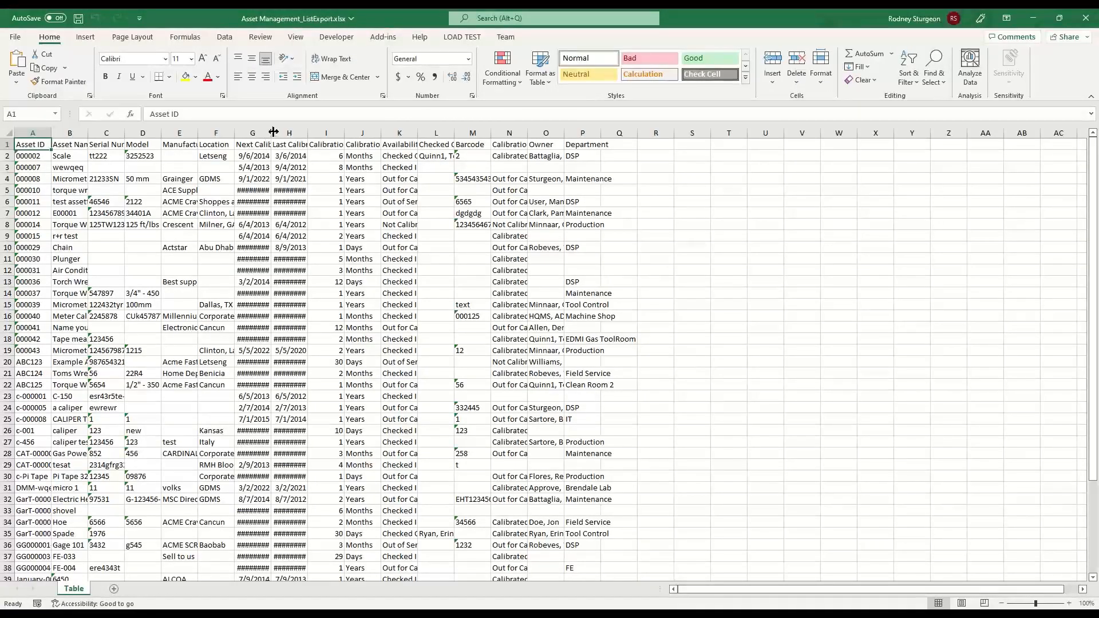
Step: Fit the Next Calibration Due and Last Calibration Date columns to their contents and close the workbook without saving, returning to the HQMS asset list
double_click(273, 133)
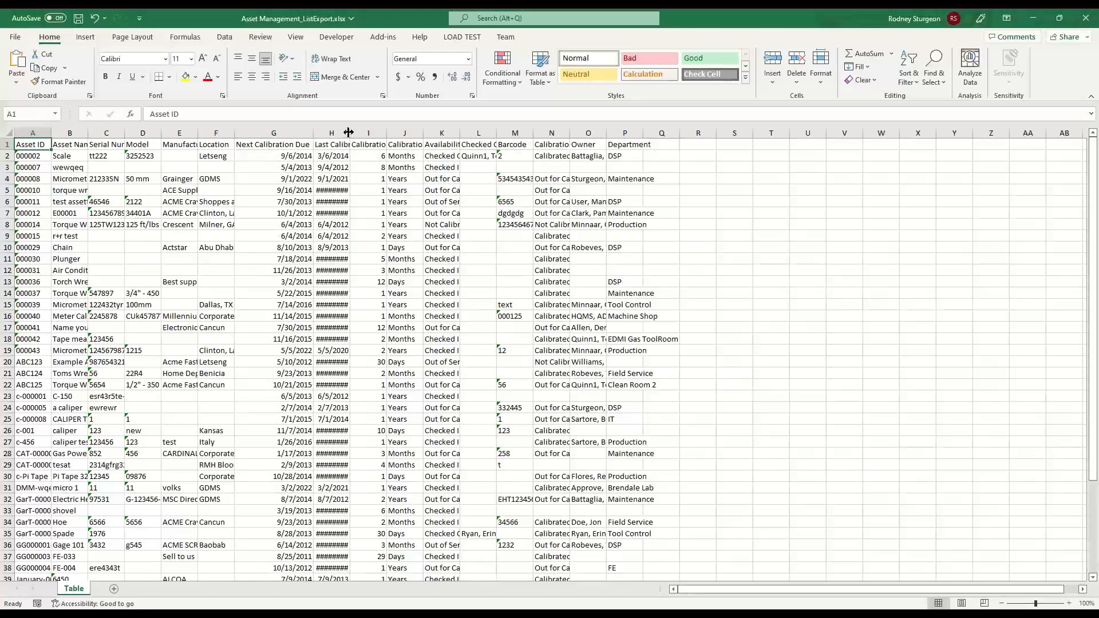
double_click(349, 132)
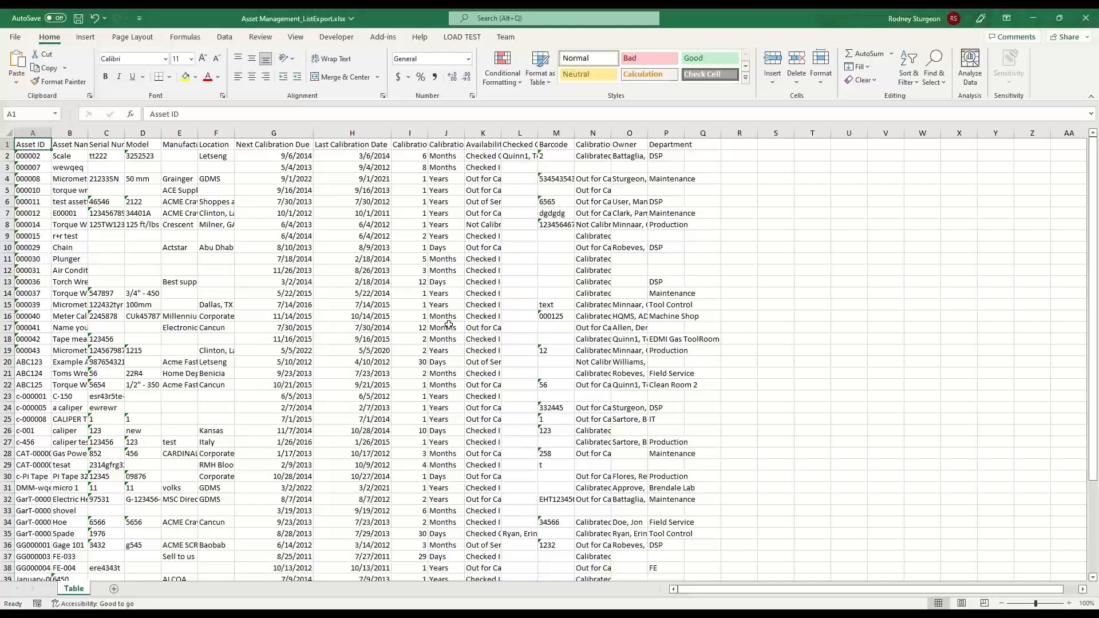
left_click(1085, 22)
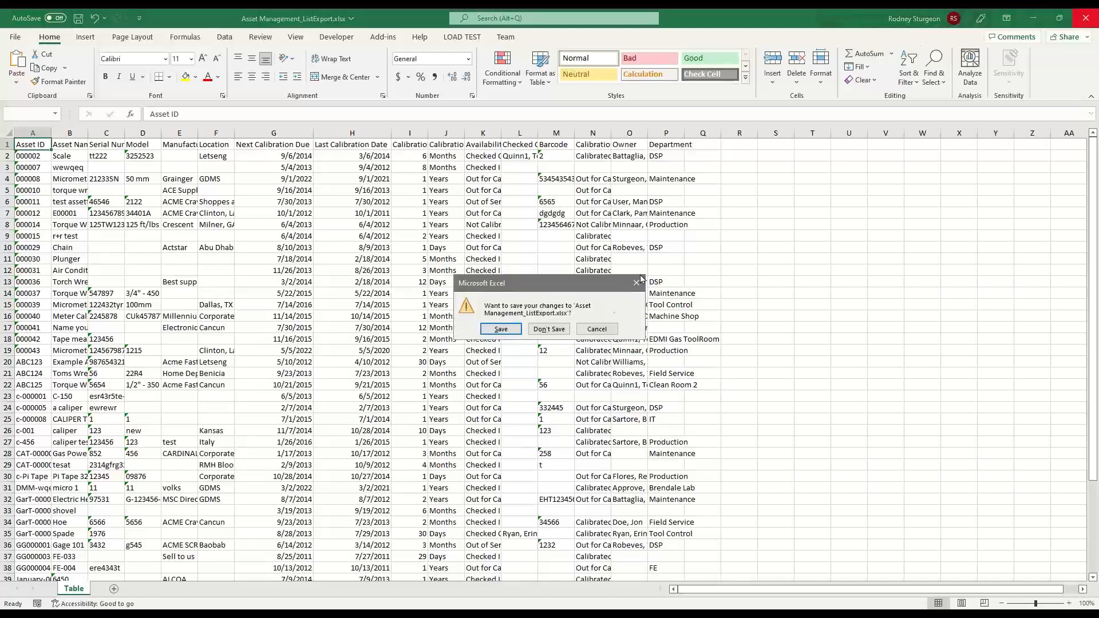
left_click(548, 331)
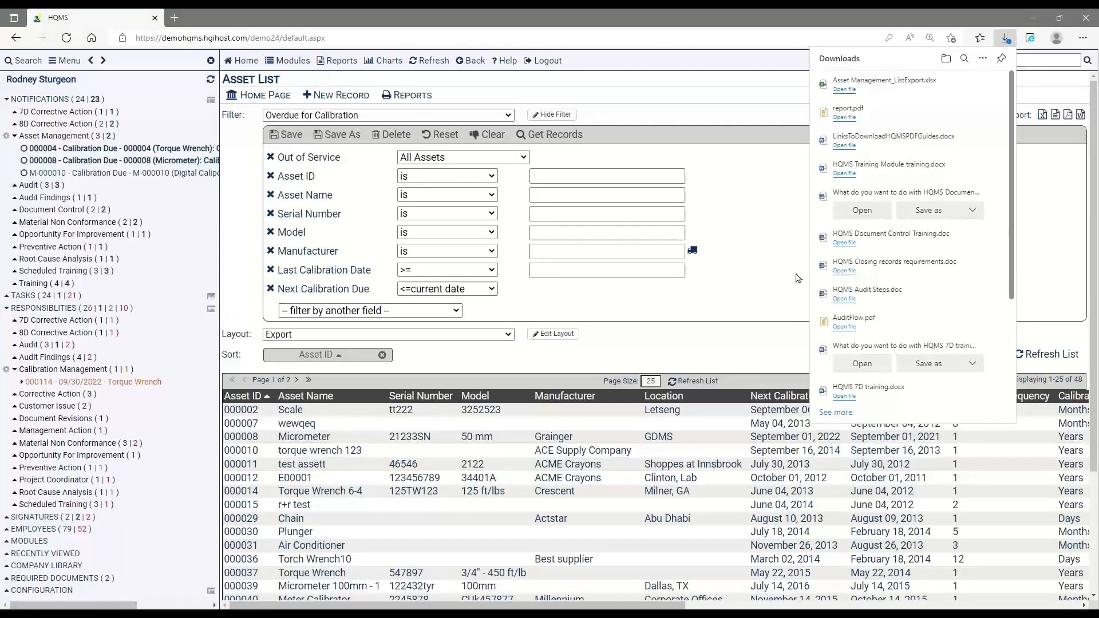
left_click(723, 304)
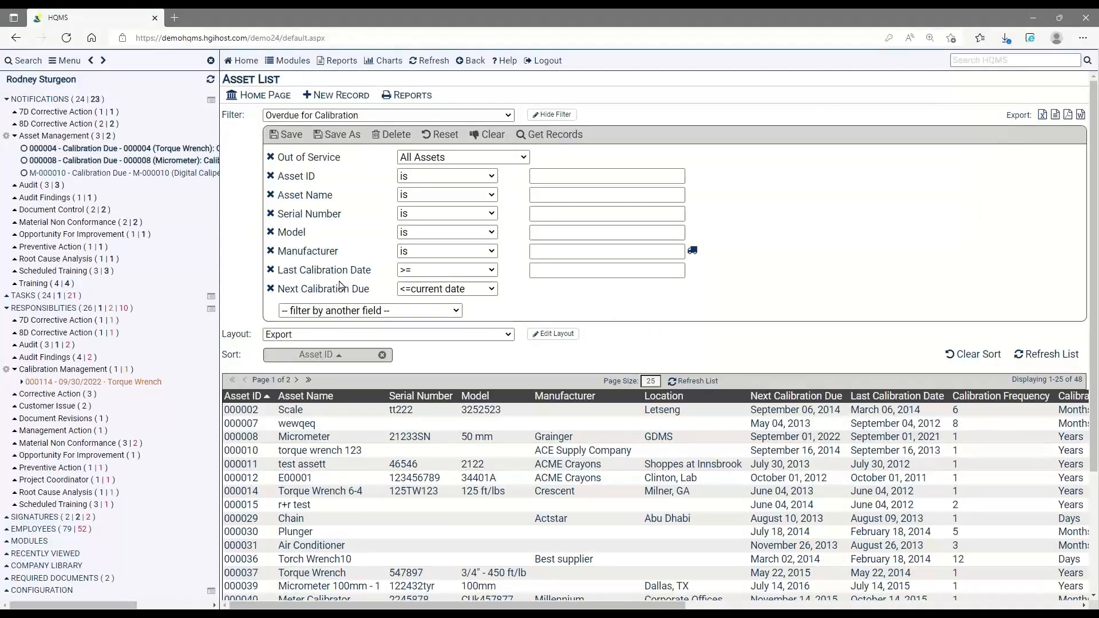
Step: Launch the Asset Calibration Schedule report from the Asset Management reports as a PDF for the assets overdue for calibration
left_click(343, 62)
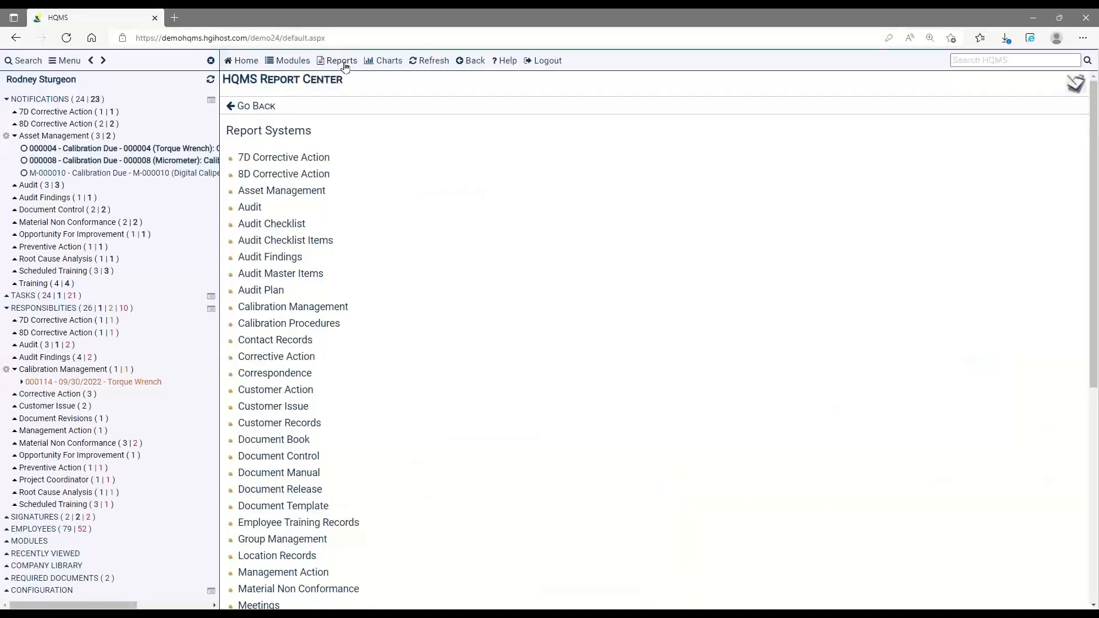
left_click(284, 191)
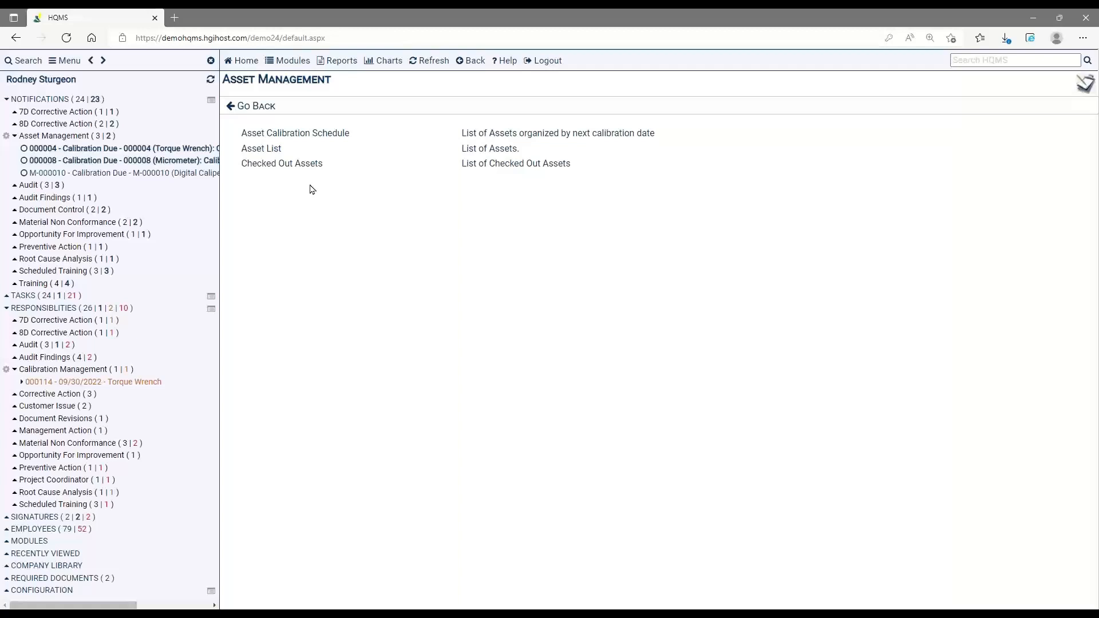
left_click(319, 138)
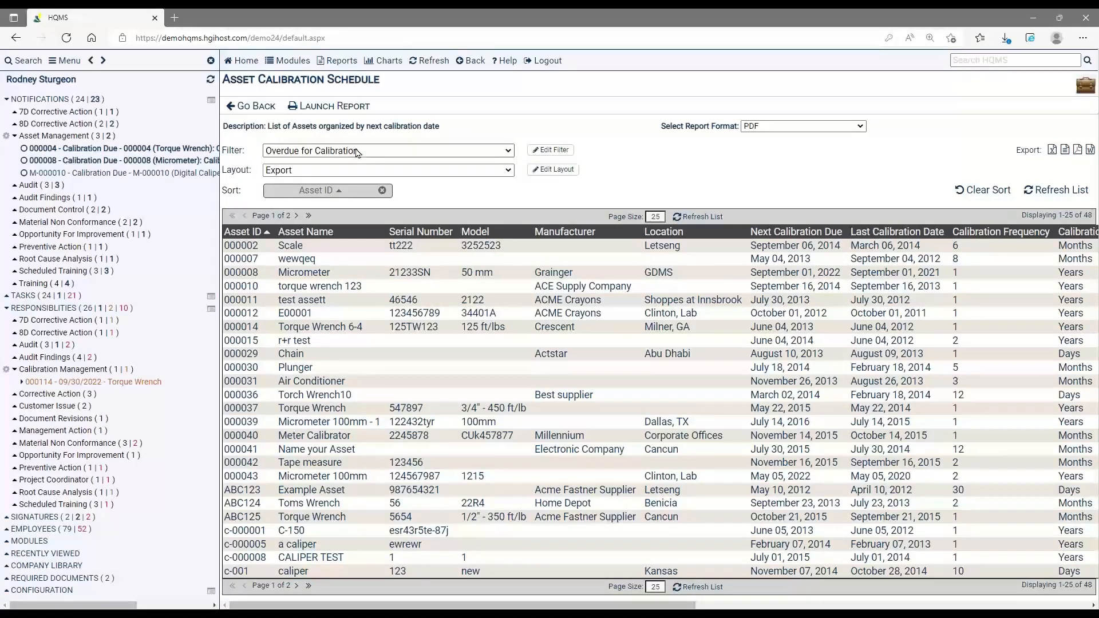
left_click(335, 108)
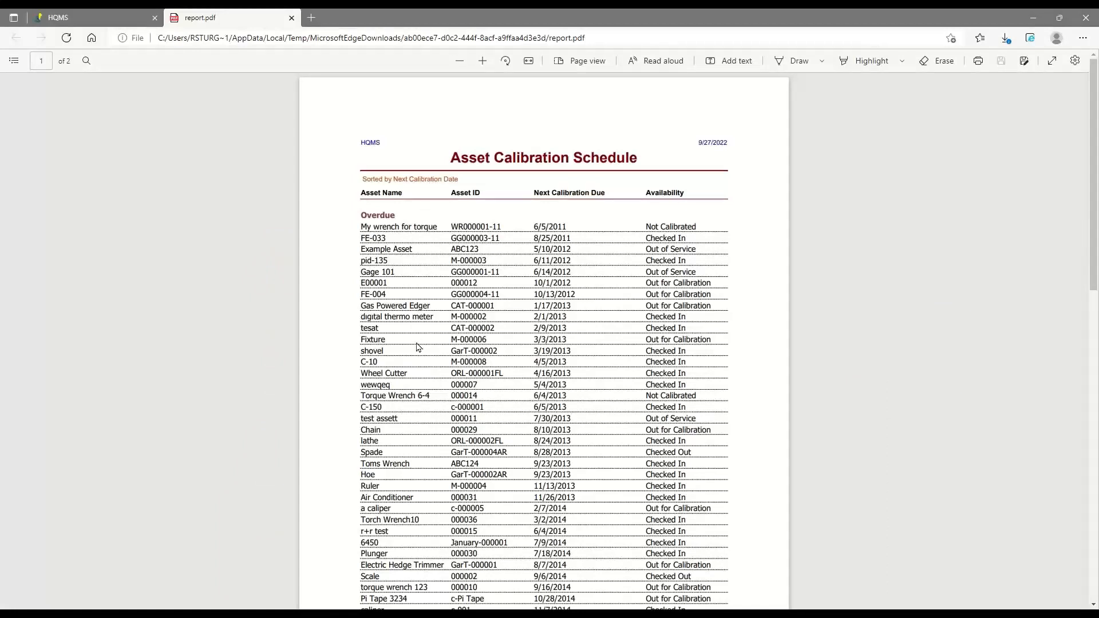
Step: Close the PDF report, open the Calibrations Pareto Chart in the Calibration Management charts, show its filter criteria and display the chart
left_click(292, 19)
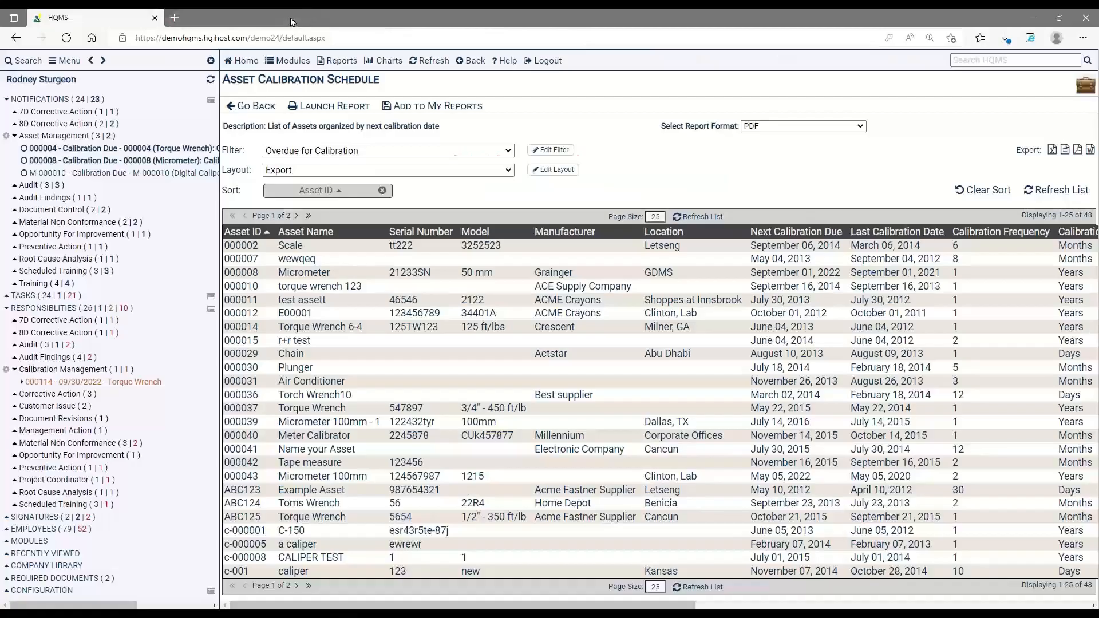
left_click(389, 62)
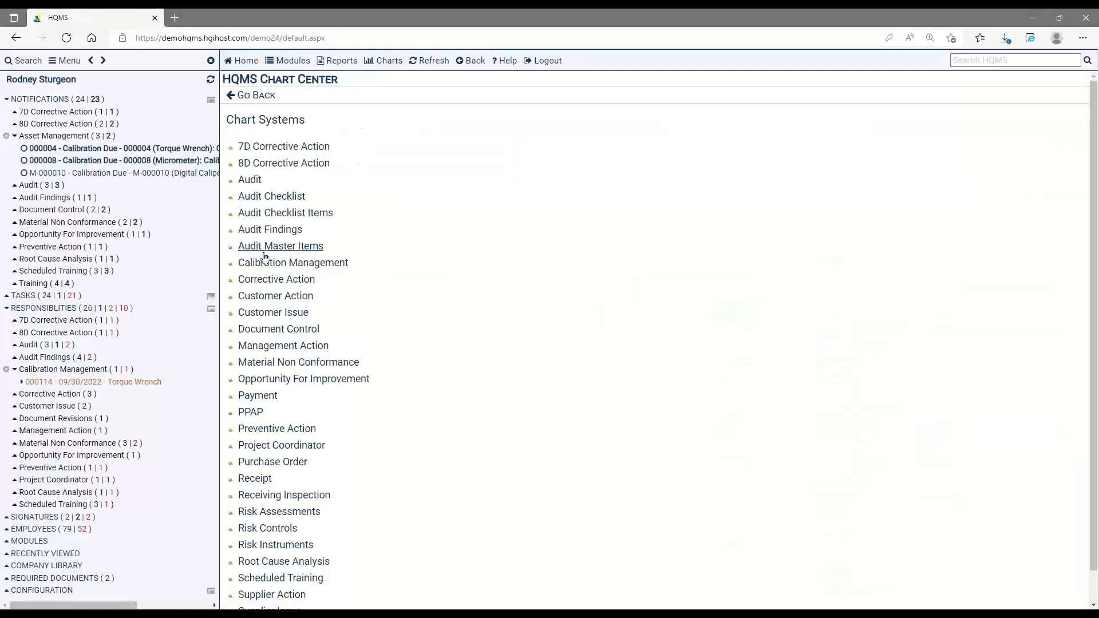
left_click(279, 264)
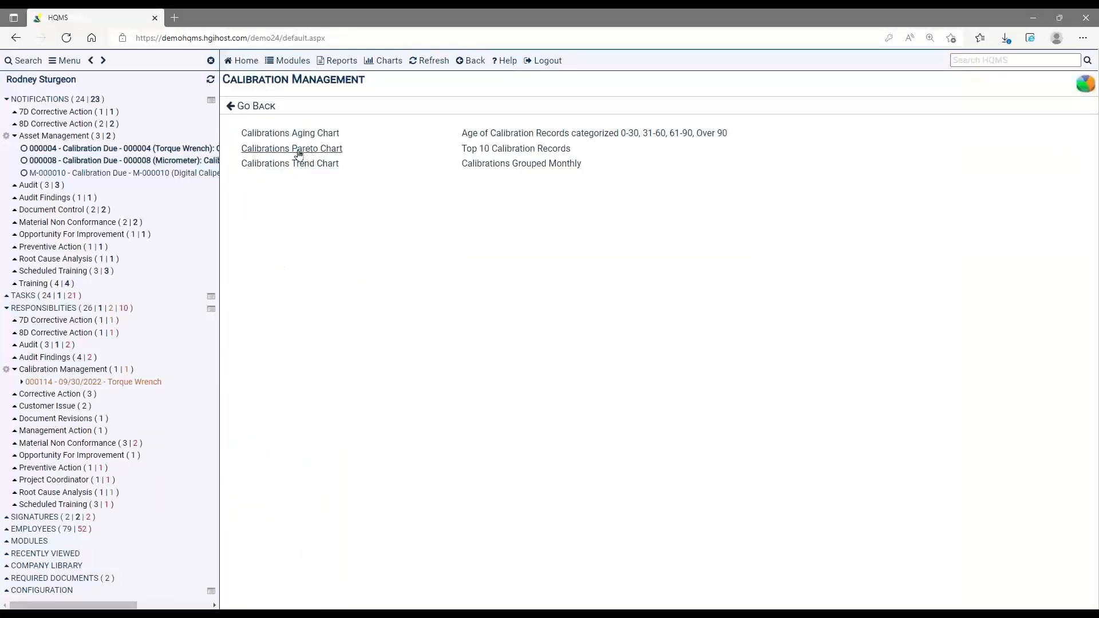
left_click(335, 152)
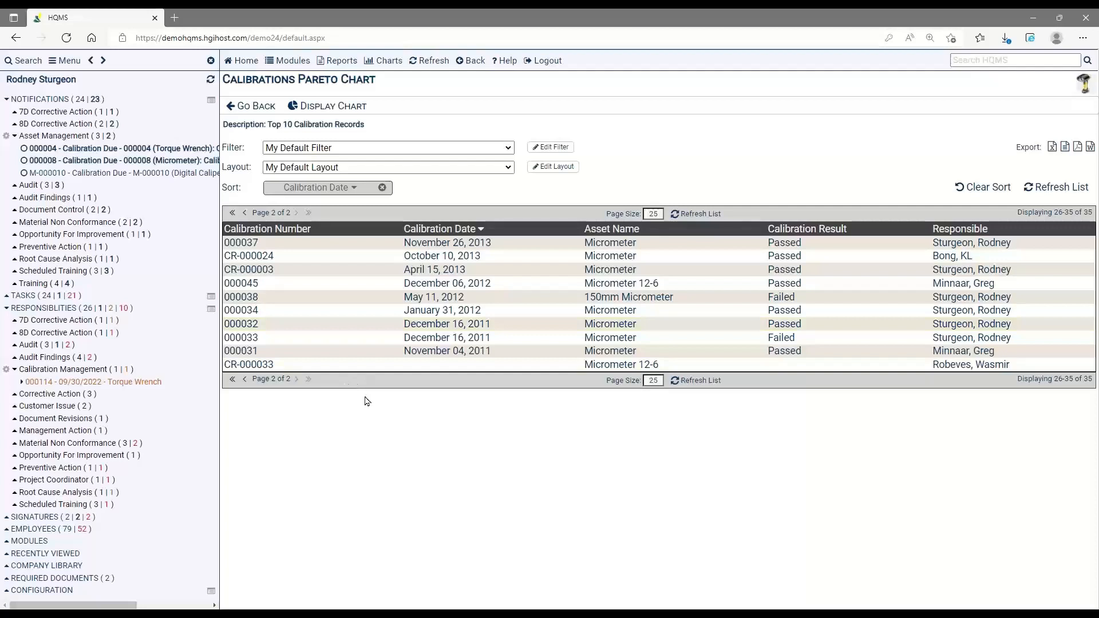
left_click(557, 150)
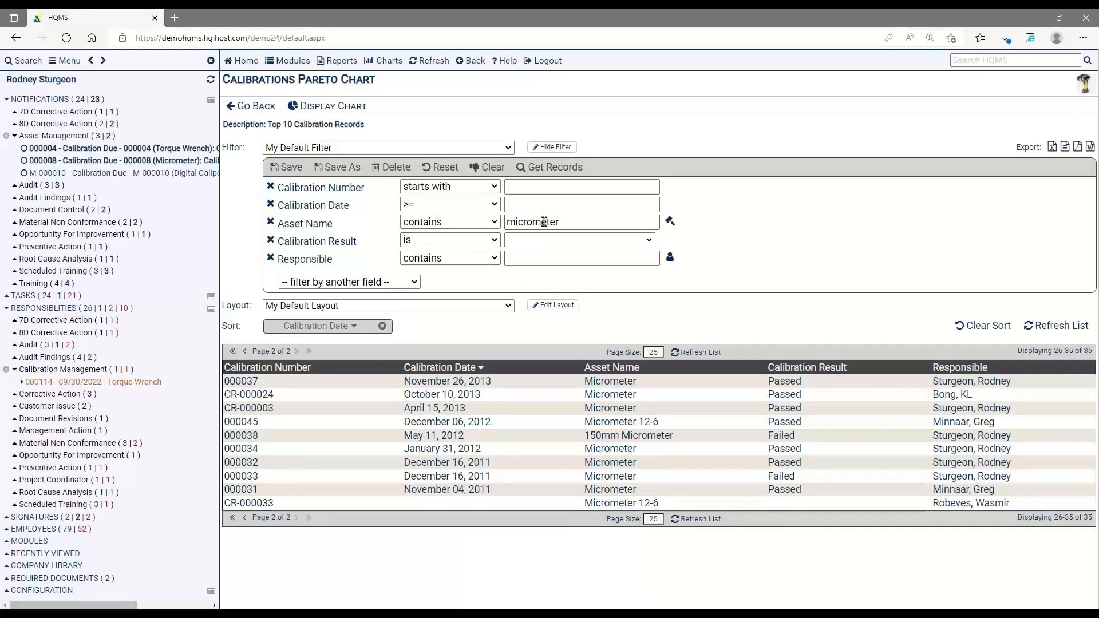
left_click(334, 109)
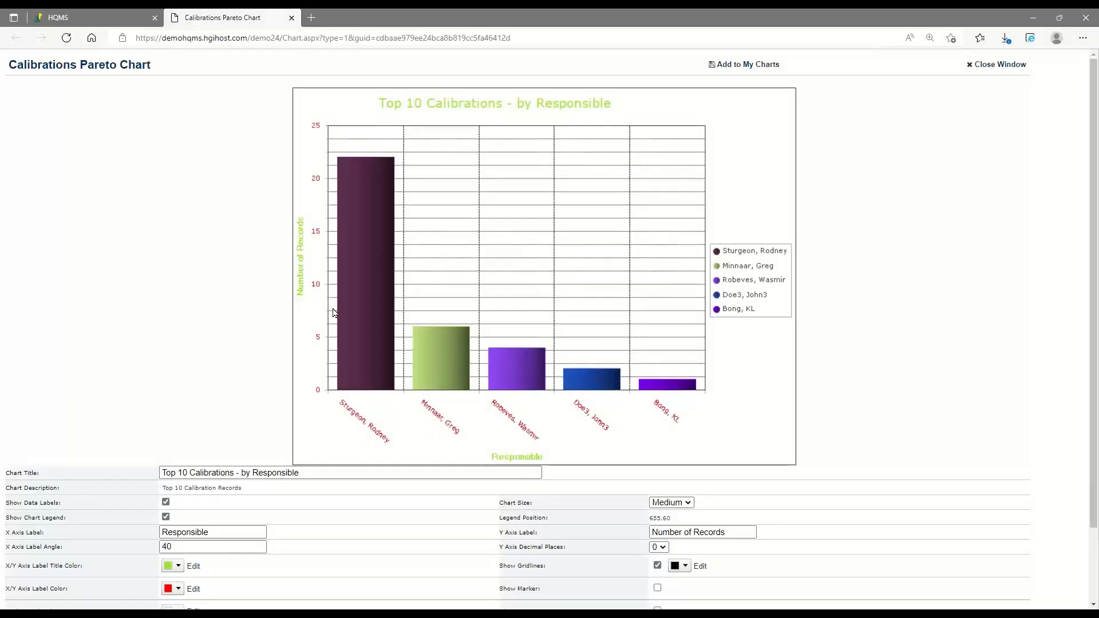
Step: Regroup the Pareto chart by Calibration Result, refresh and review it, and close the chart
scroll(347, 334, "down", 2)
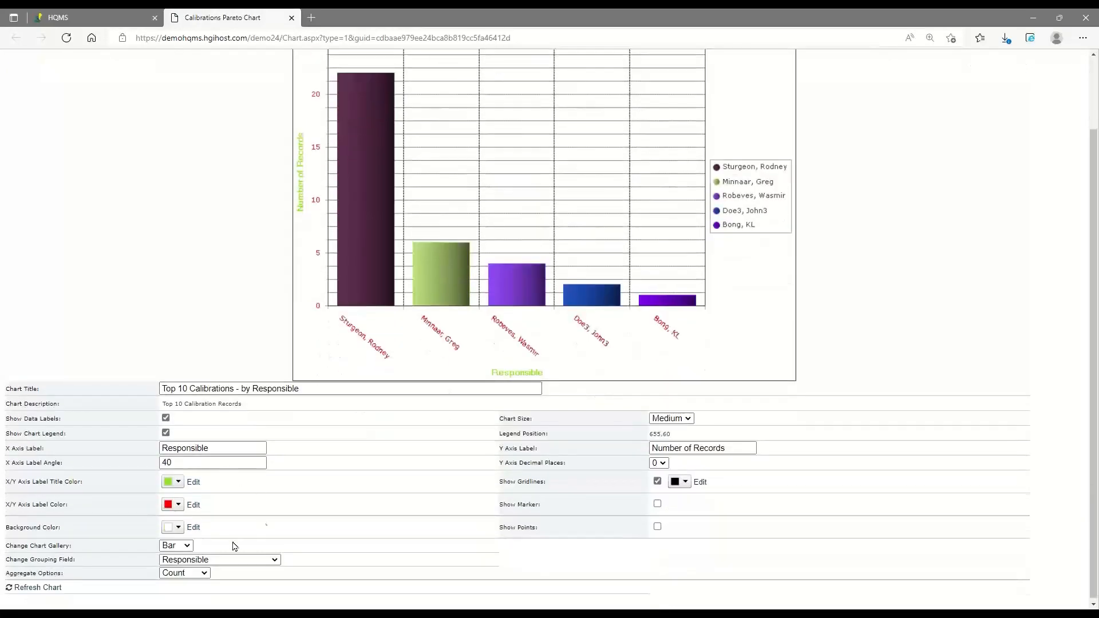
left_click(234, 565)
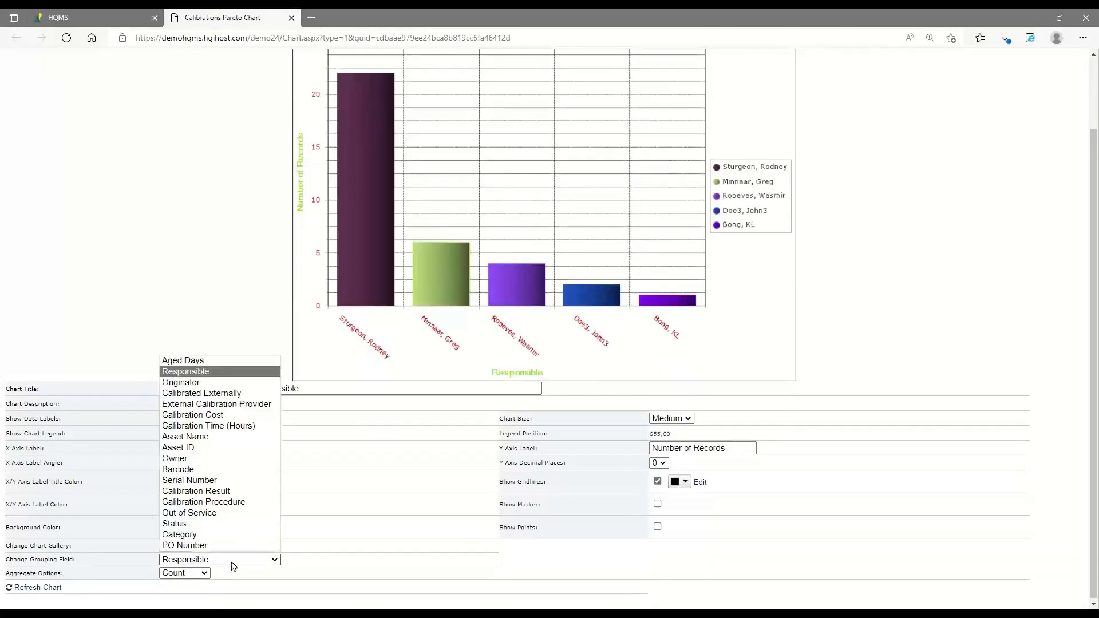
left_click(226, 497)
left_click(603, 112)
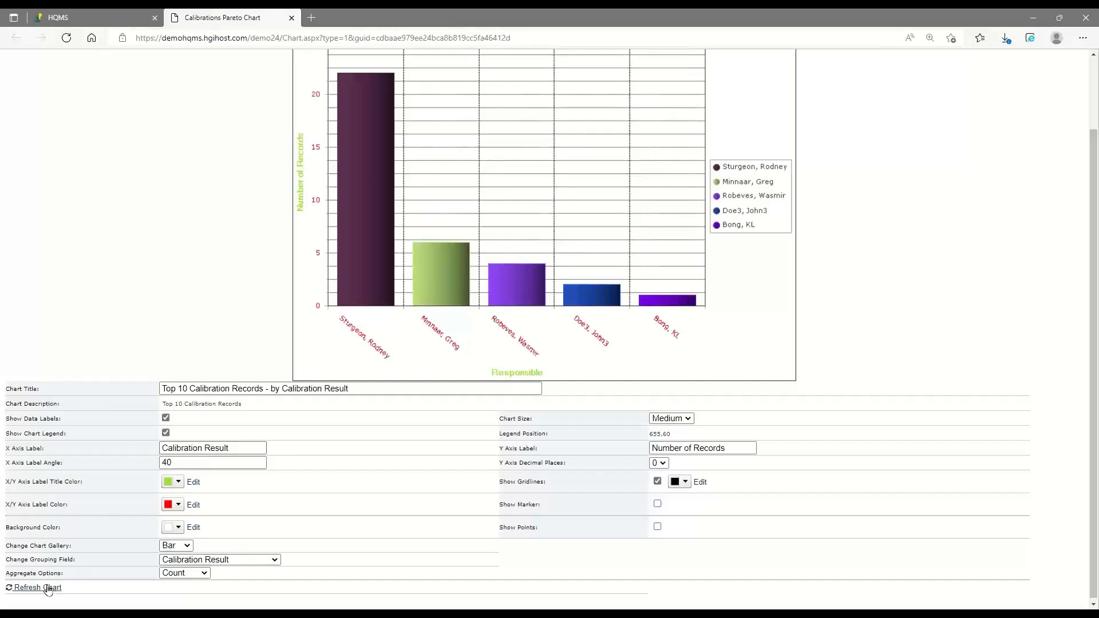
left_click(48, 589)
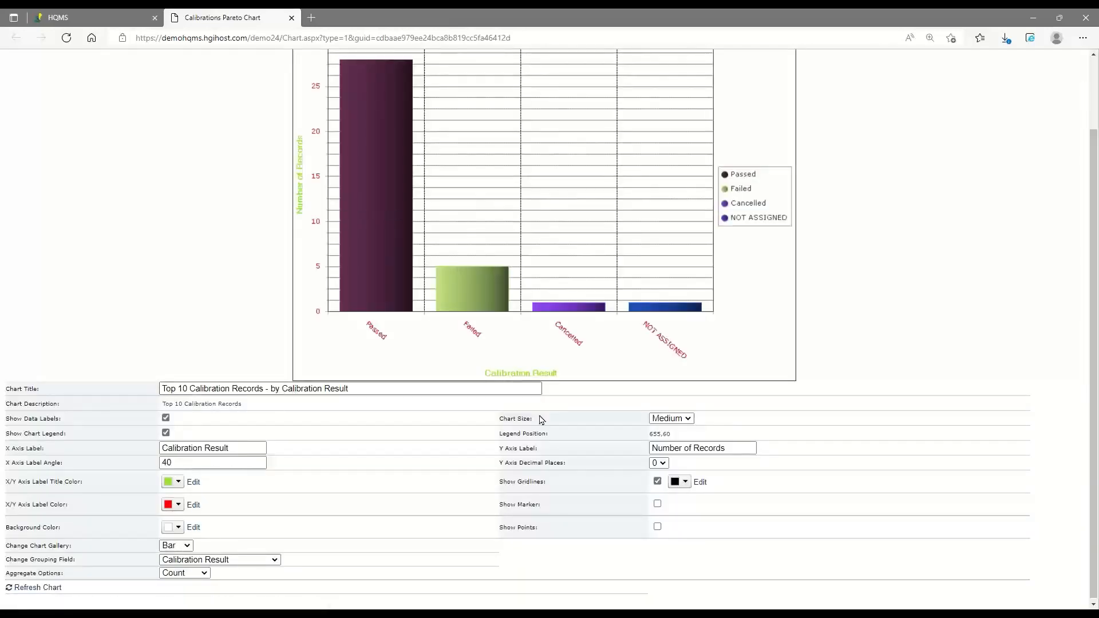
scroll(522, 429, "up", 2)
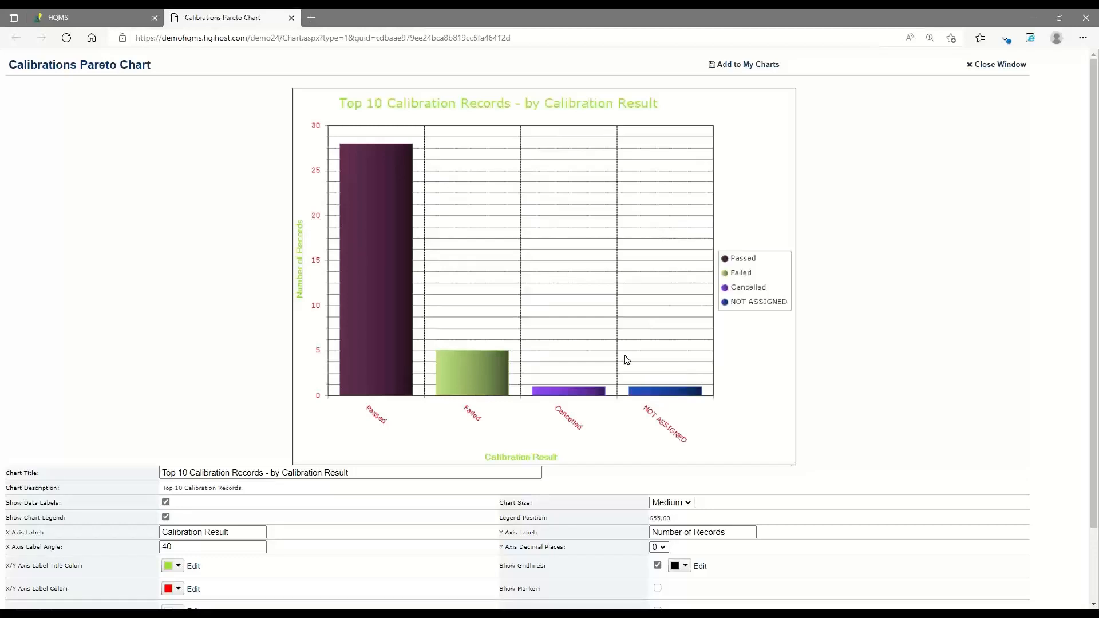
scroll(278, 315, "down", 1)
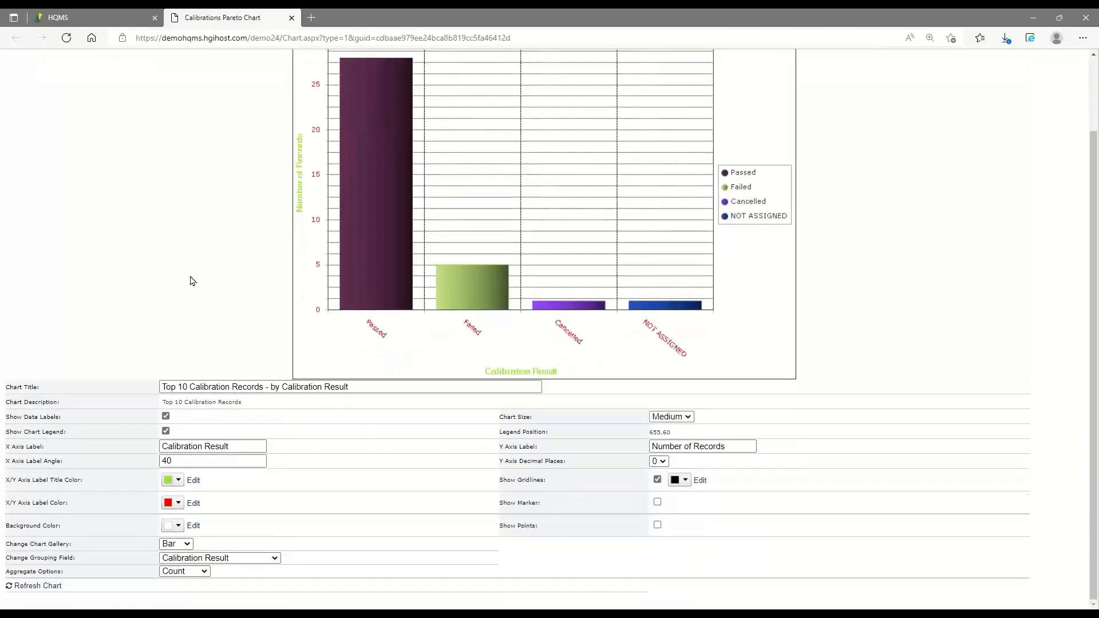
left_click(292, 18)
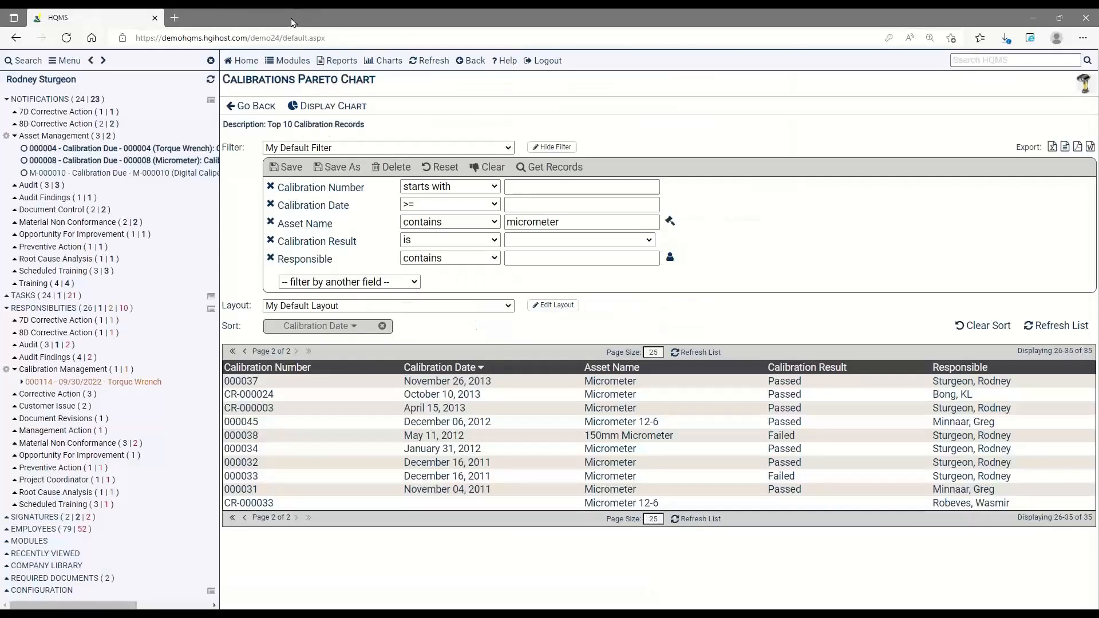
Step: View the saved home page chart Calibration Pareto by Ext Provider, Avg. Cost, check its grouping and aggregate settings, and close it
left_click(252, 62)
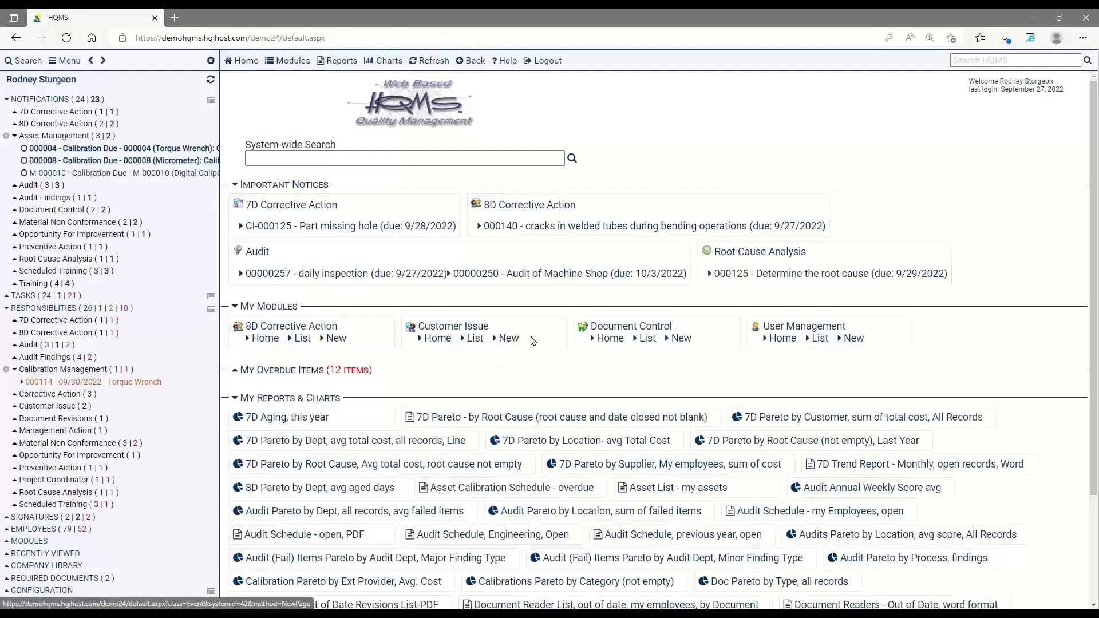
scroll(407, 451, "down", 3)
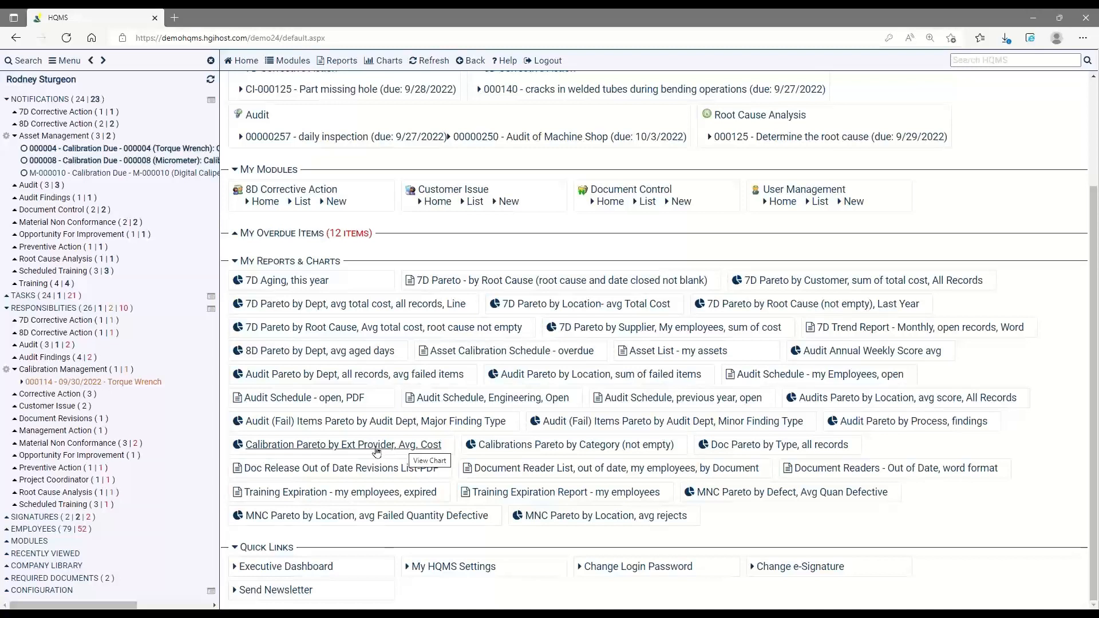
left_click(377, 451)
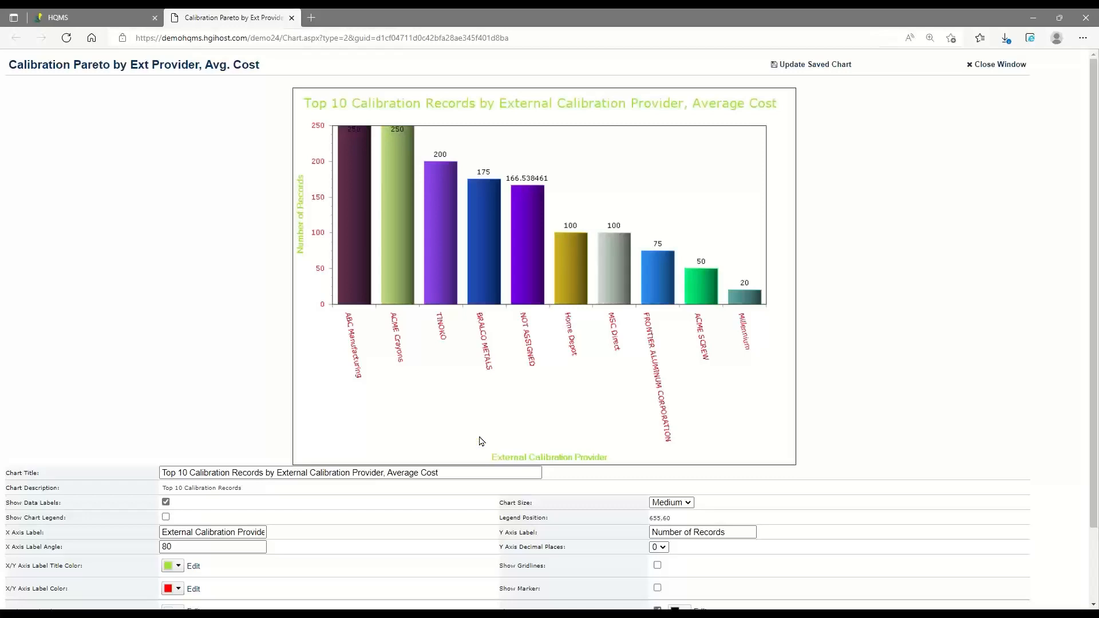
scroll(308, 369, "down", 2)
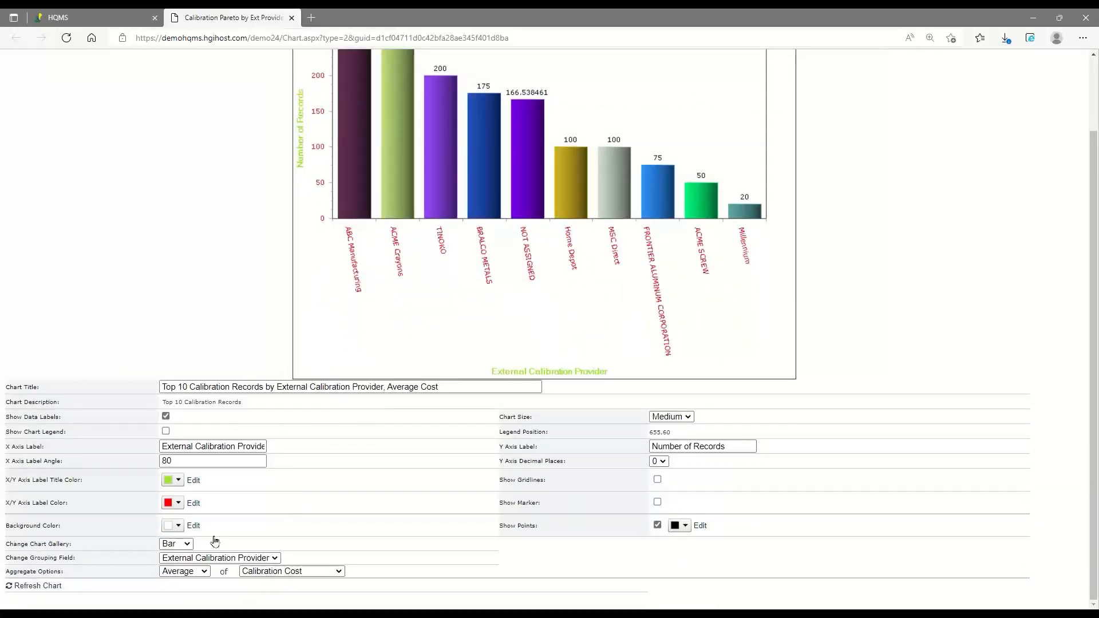
scroll(277, 352, "up", 2)
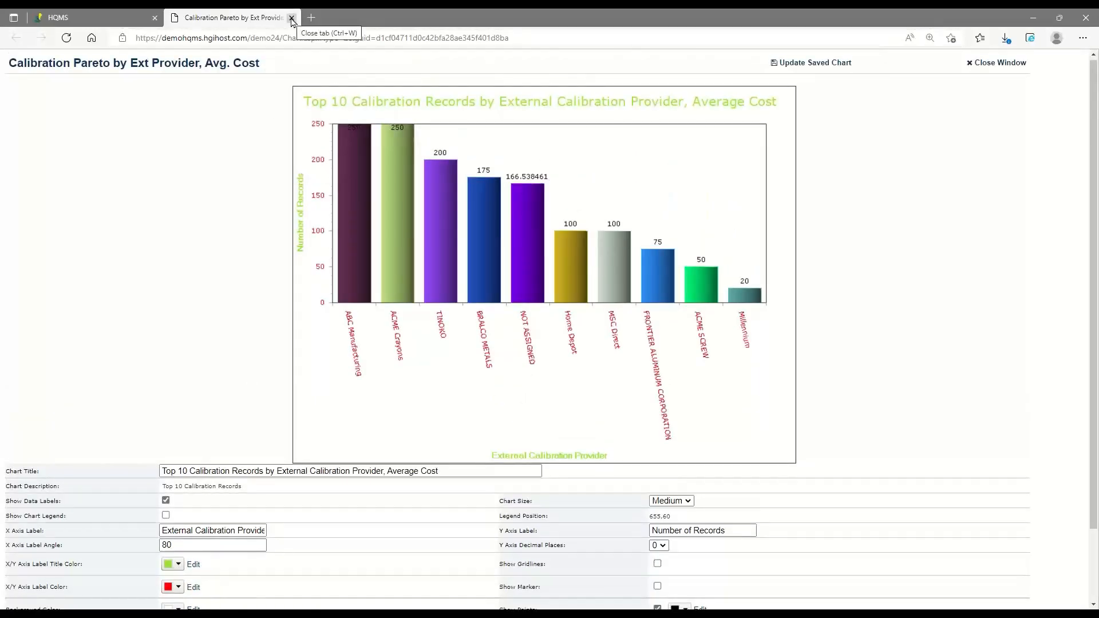
left_click(291, 18)
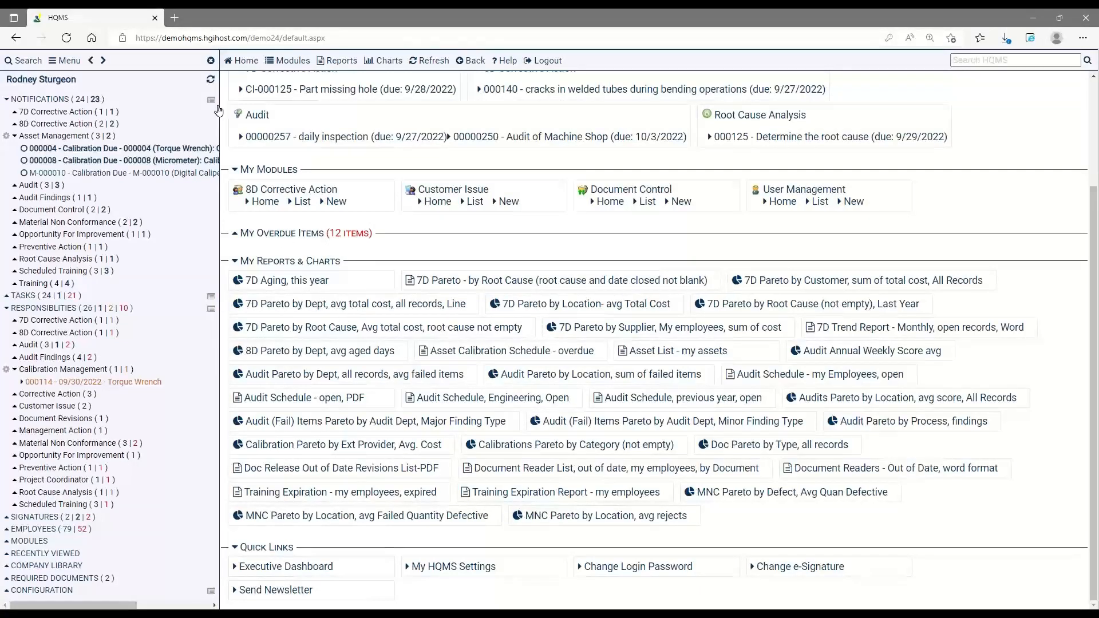
Step: Open the Micrometer Calibration procedure, ID 1234-43, from the Calibration Procedures list
left_click(294, 60)
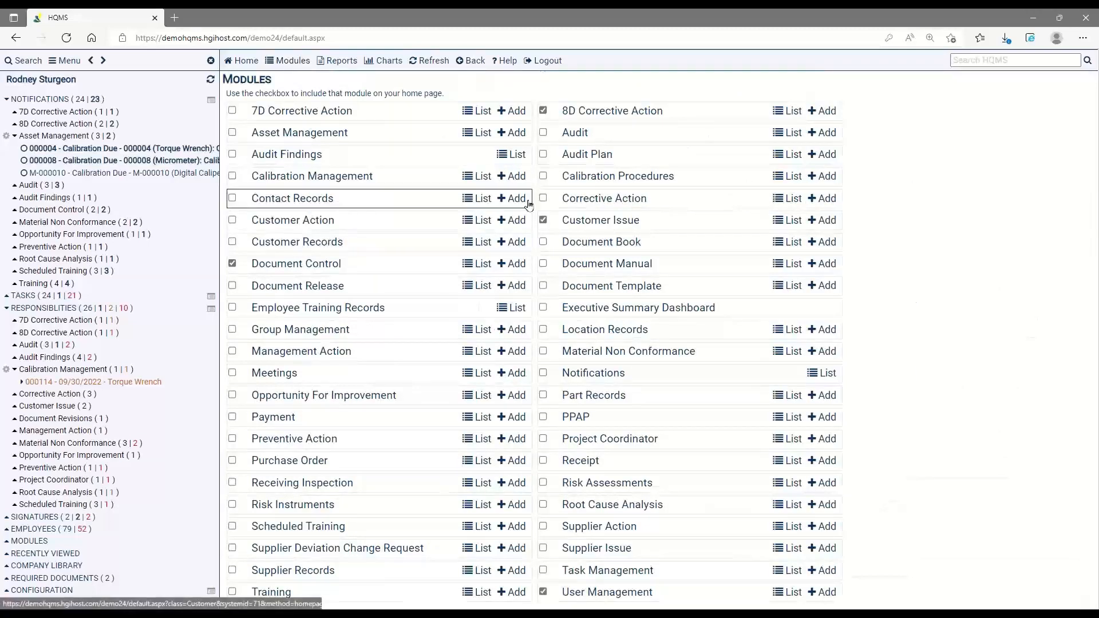
left_click(791, 176)
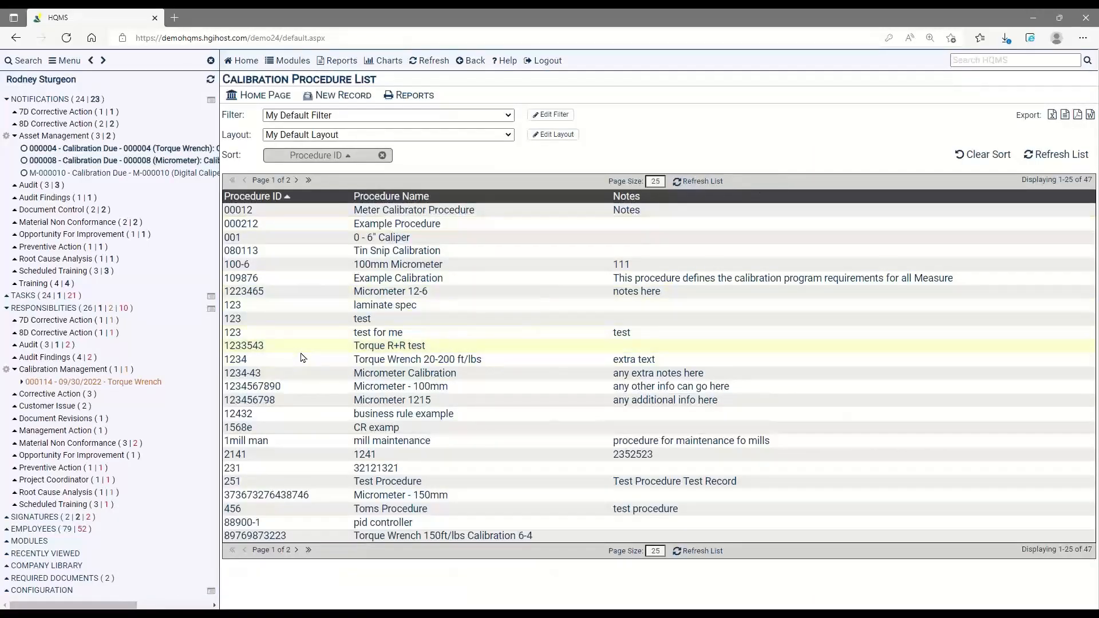
left_click(282, 378)
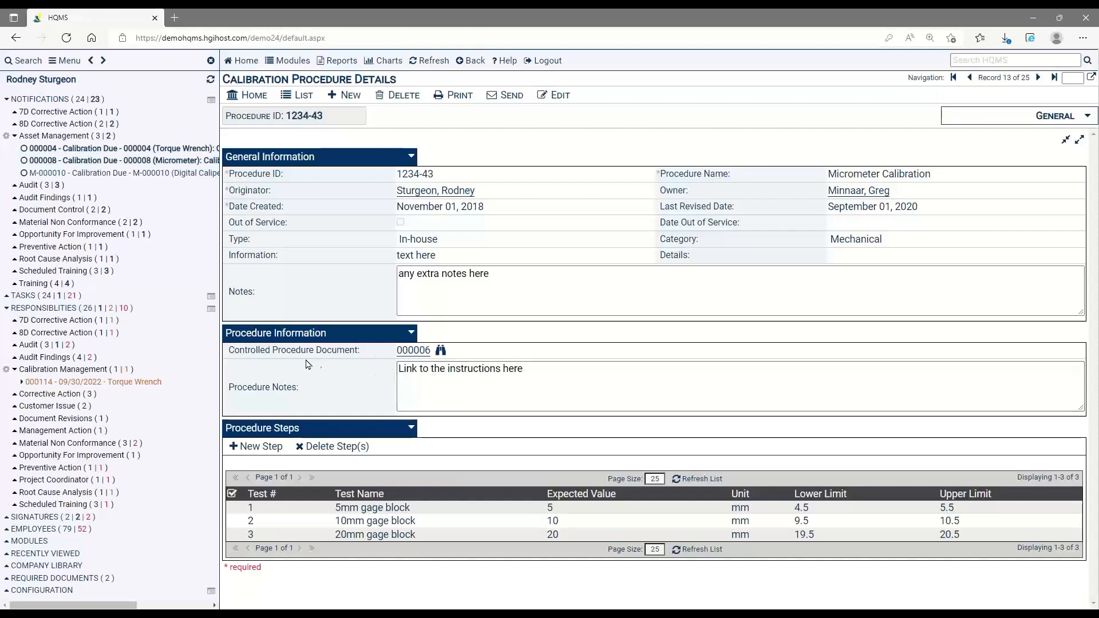
Step: View the procedure's linked controlled document, Micrometer.doc, in Word, skim its contents, and return to the procedure record in HQMS
left_click(441, 350)
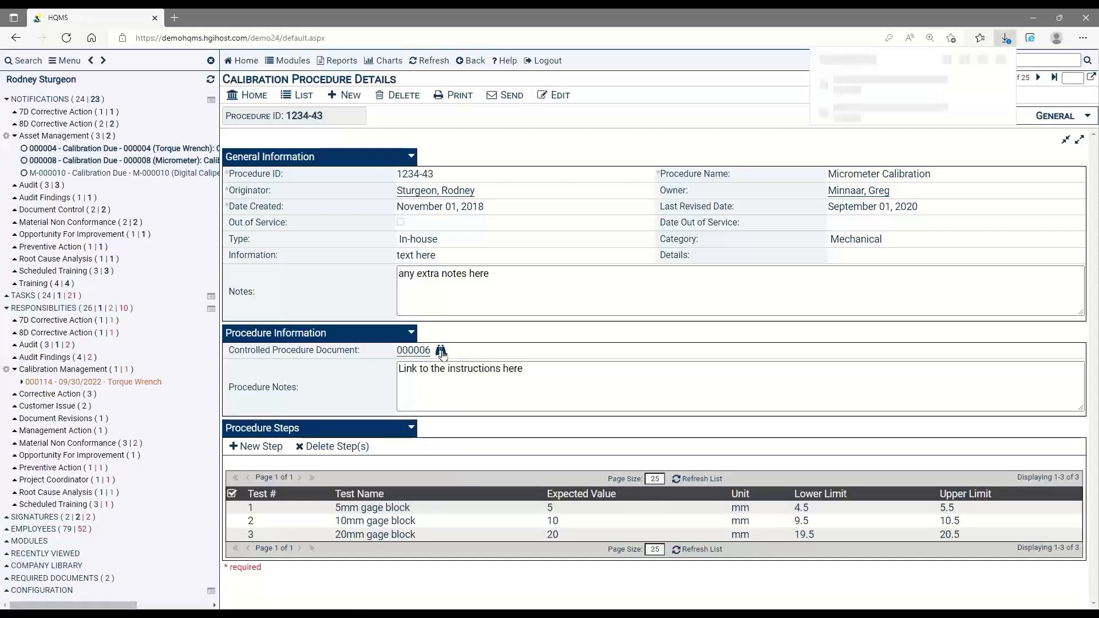
left_click(862, 97)
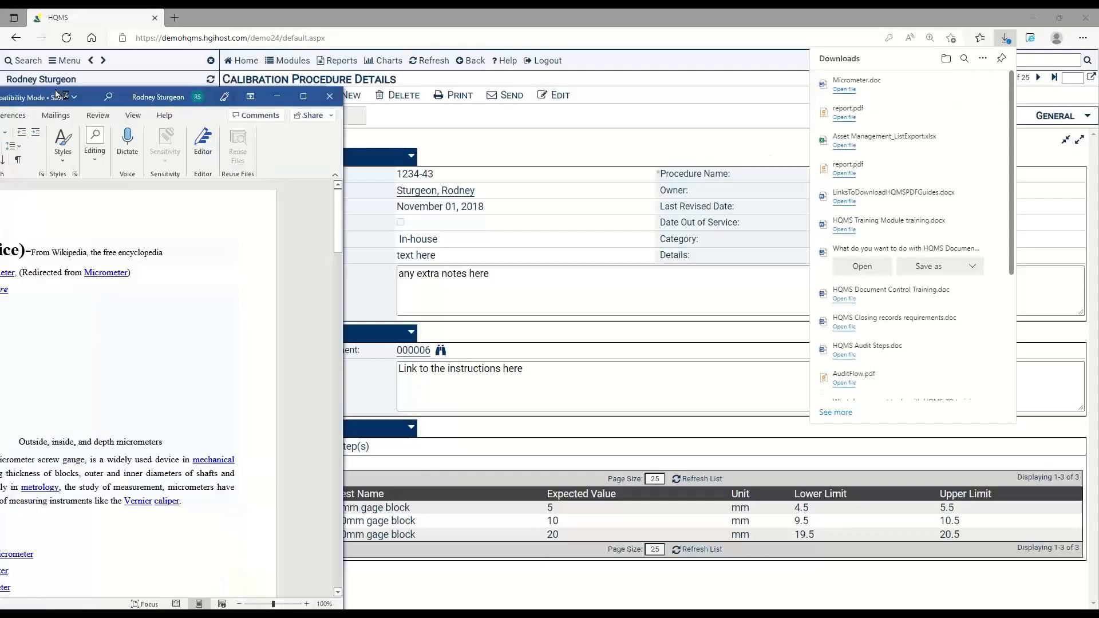
left_click_drag(176, 68, 227, 53)
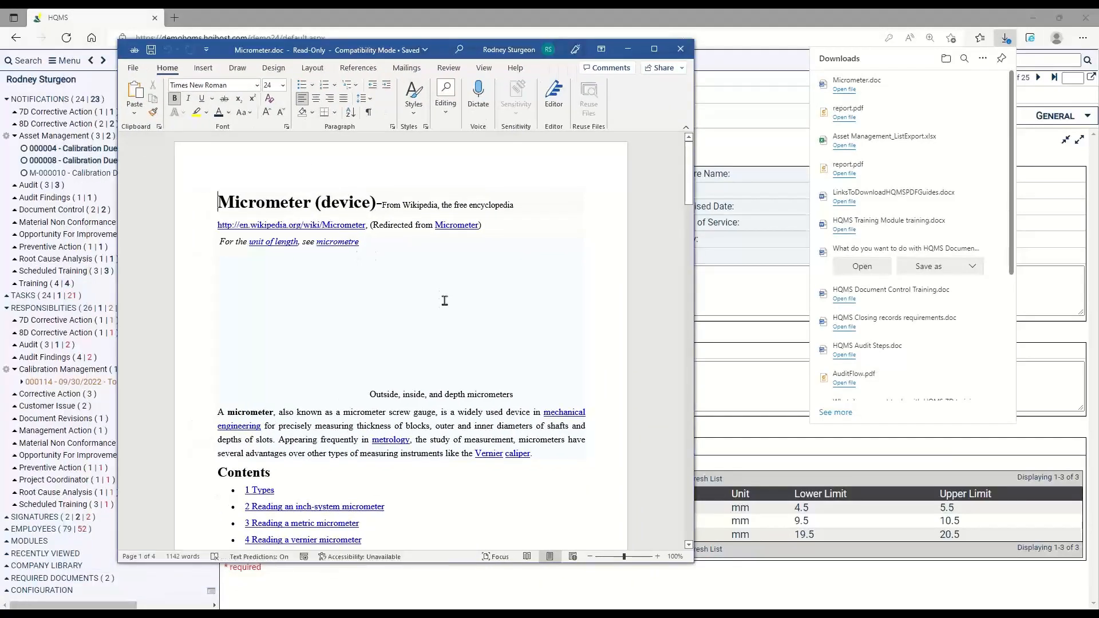
scroll(439, 316, "down", 10)
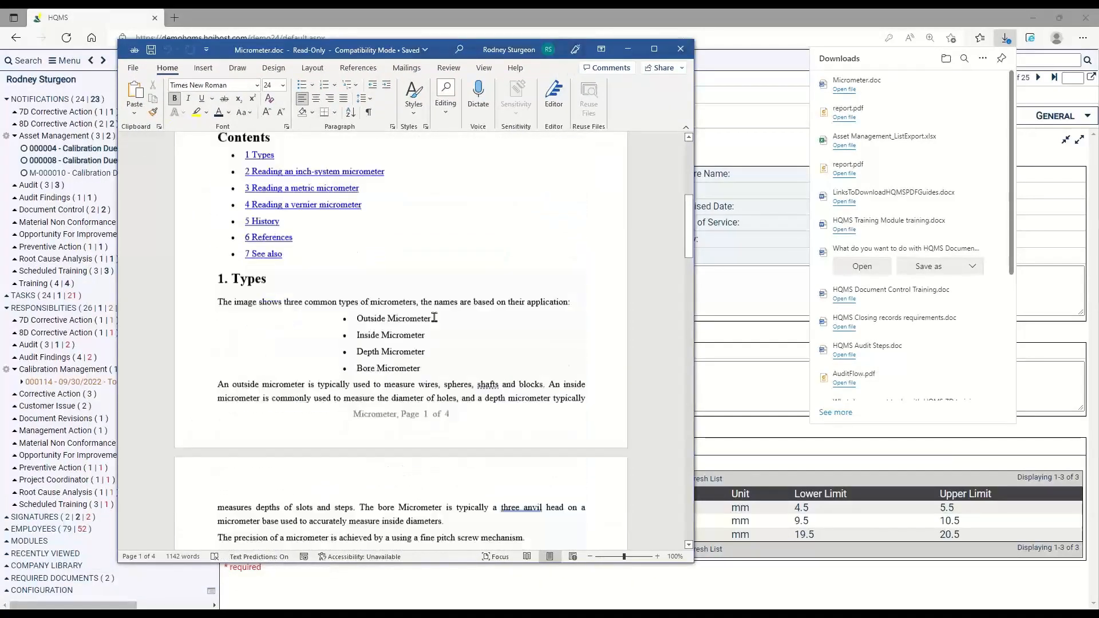
scroll(433, 316, "down", 3)
scroll(438, 329, "up", 4)
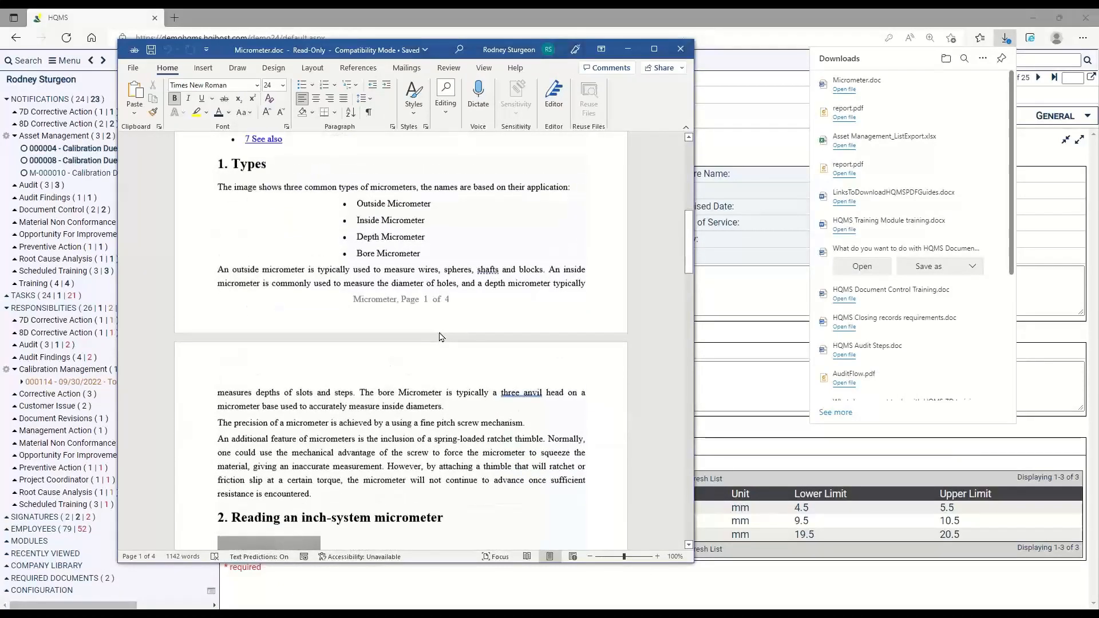
left_click(680, 49)
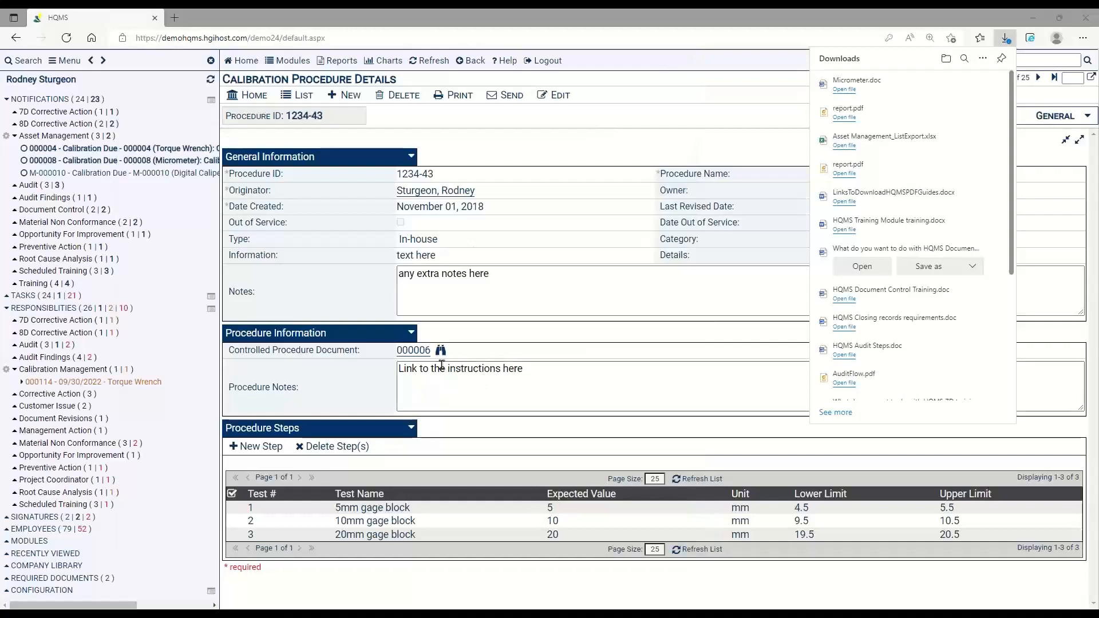
left_click(578, 385)
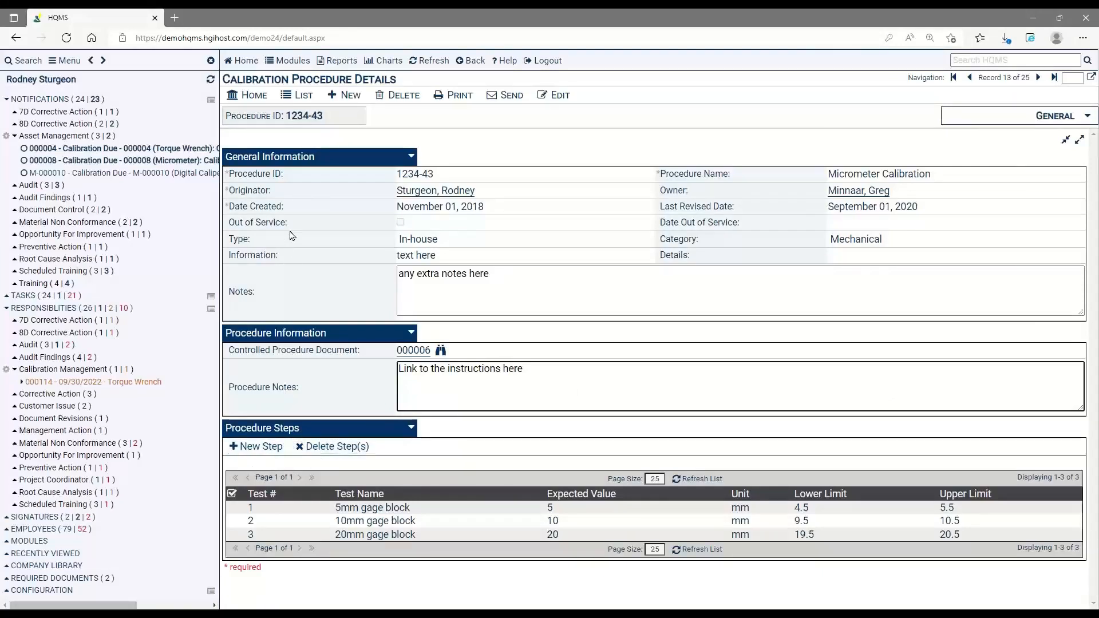
Step: Open the procedure record for editing and examine its Type and Category options, including the Category keyword list
left_click(558, 96)
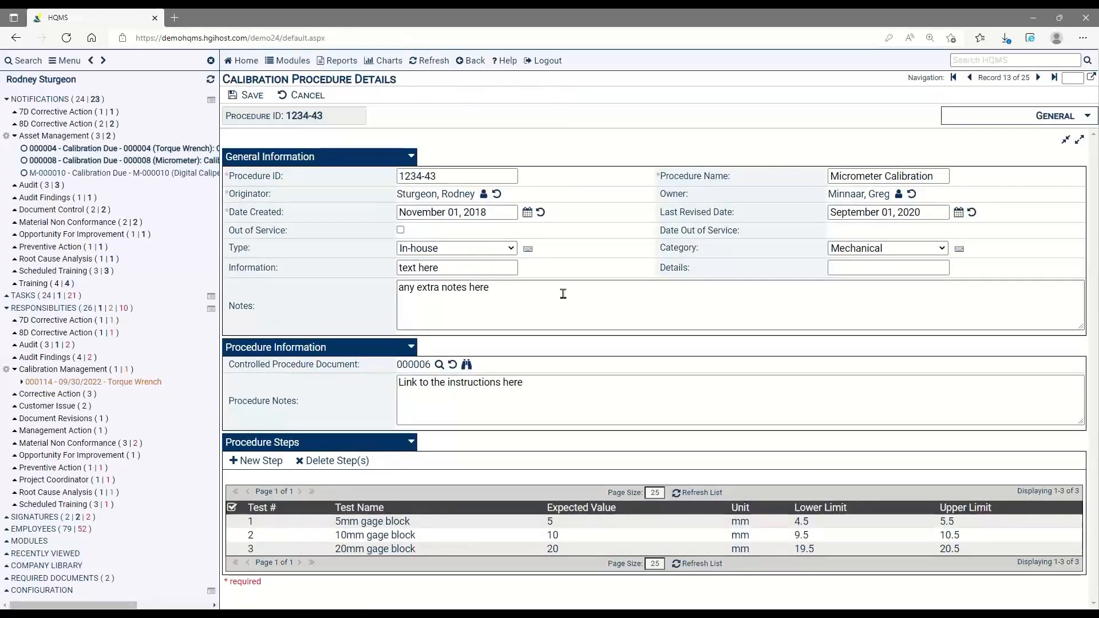
left_click(512, 249)
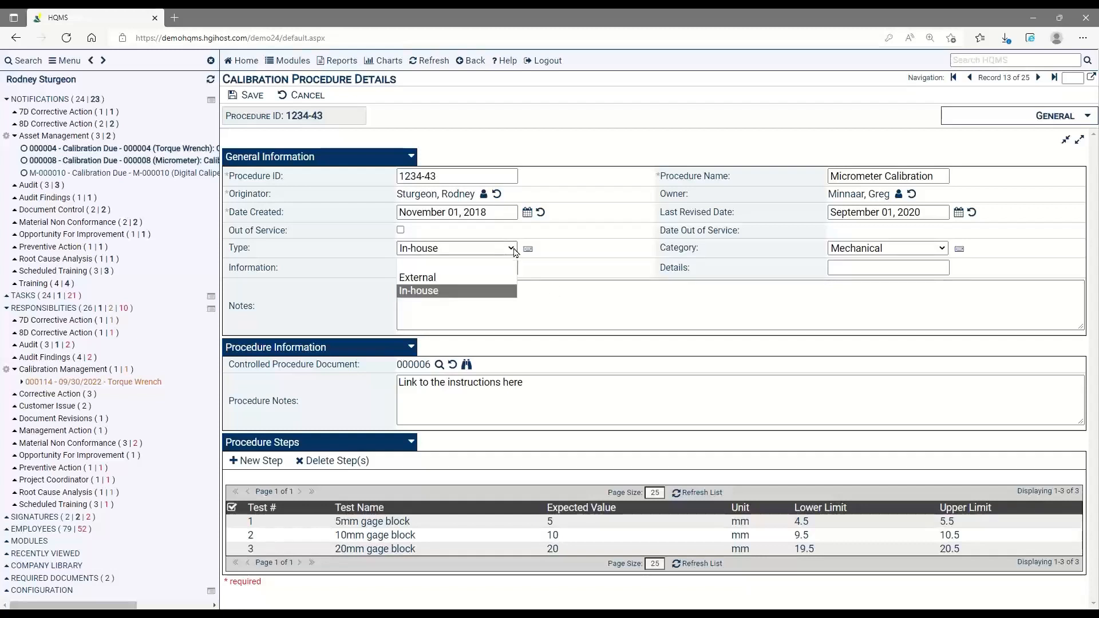
left_click(942, 249)
left_click(989, 278)
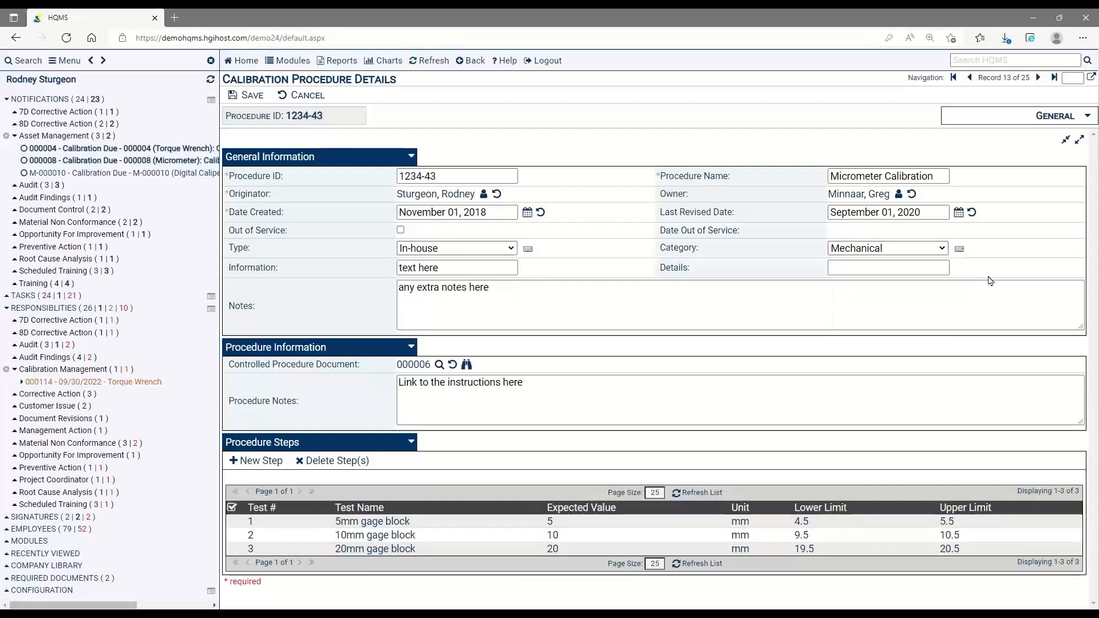
left_click(960, 251)
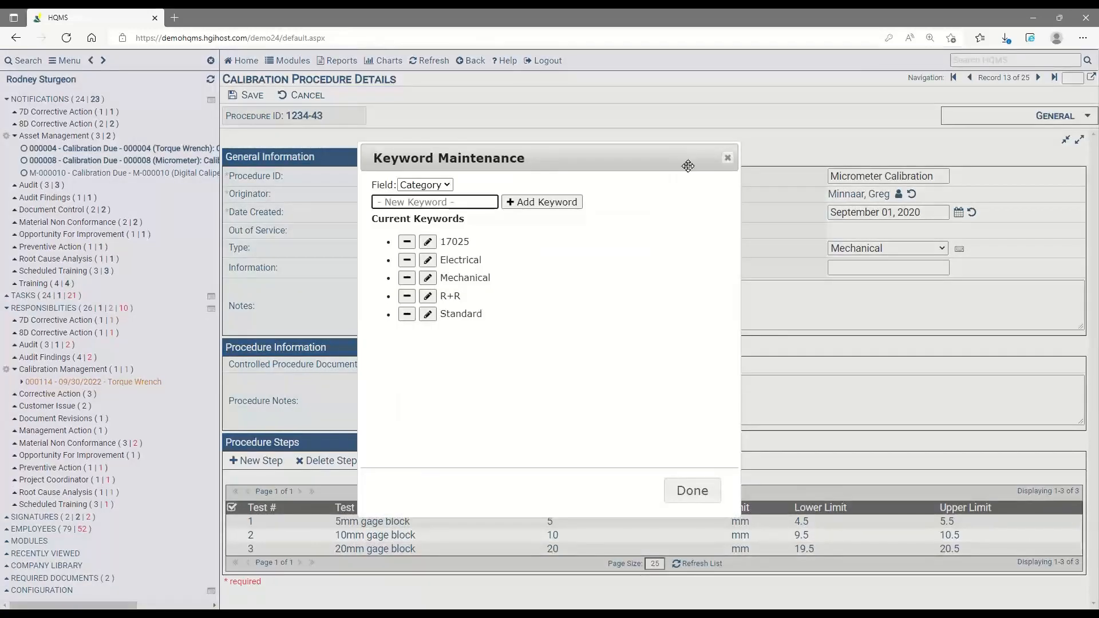
left_click(727, 158)
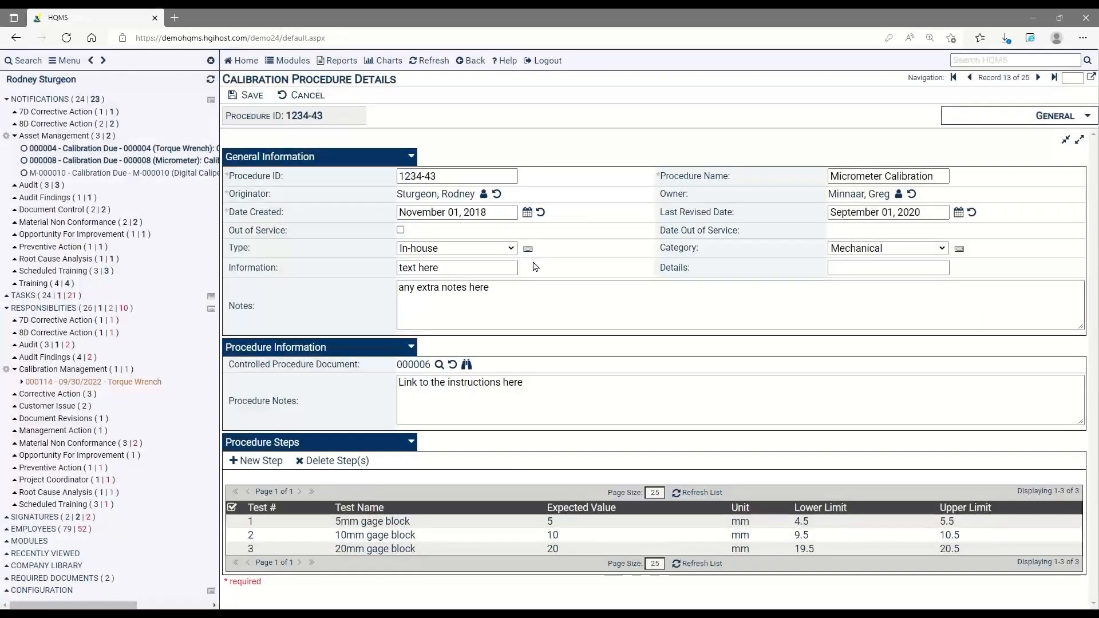
left_click_drag(250, 250, 228, 251)
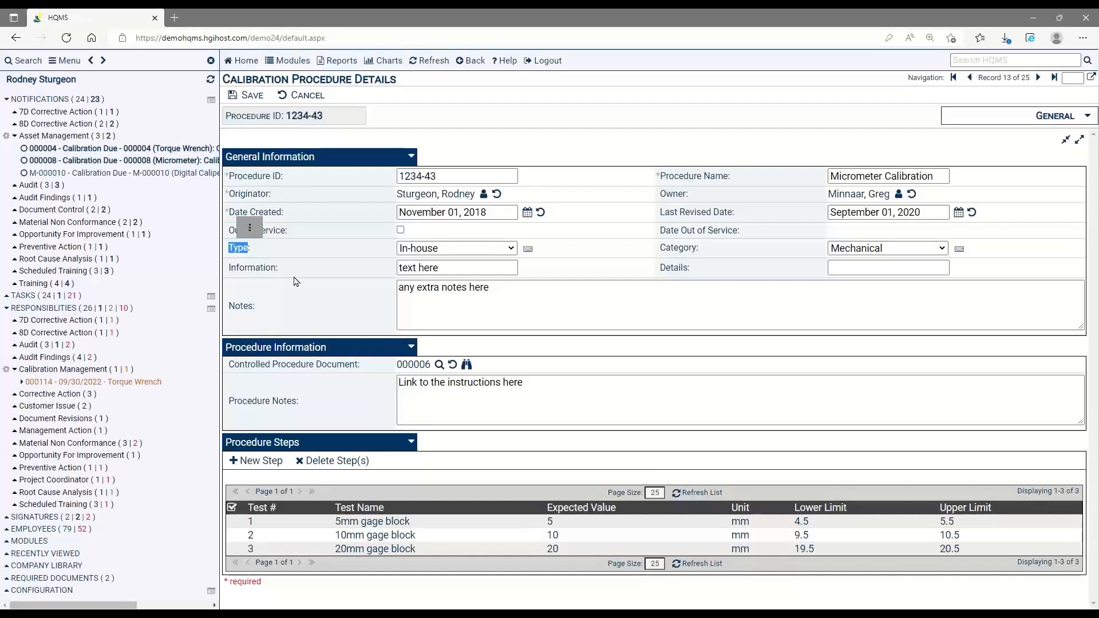
Step: Save the Micrometer Calibration procedure and review the expected value and limits of its 5mm gage block test step
left_click(537, 304)
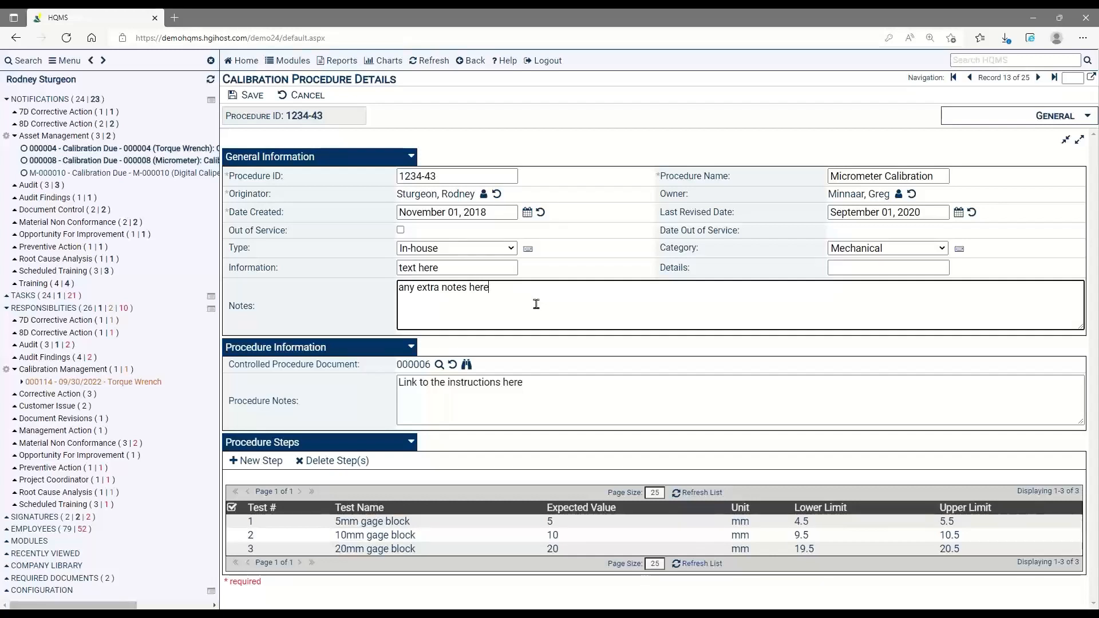
left_click(246, 96)
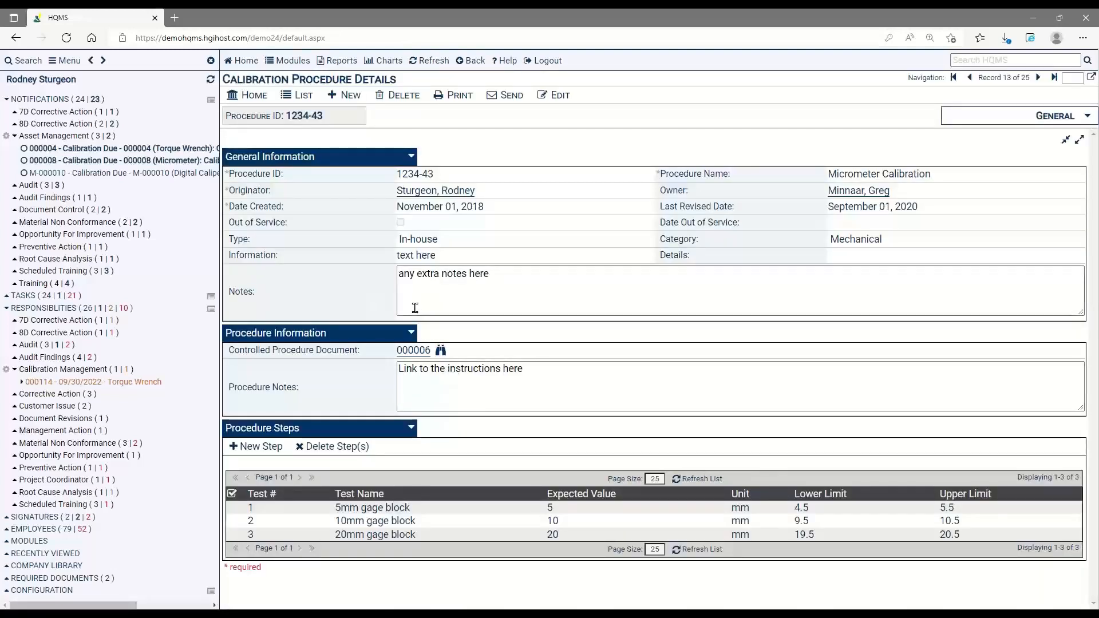
left_click(417, 514)
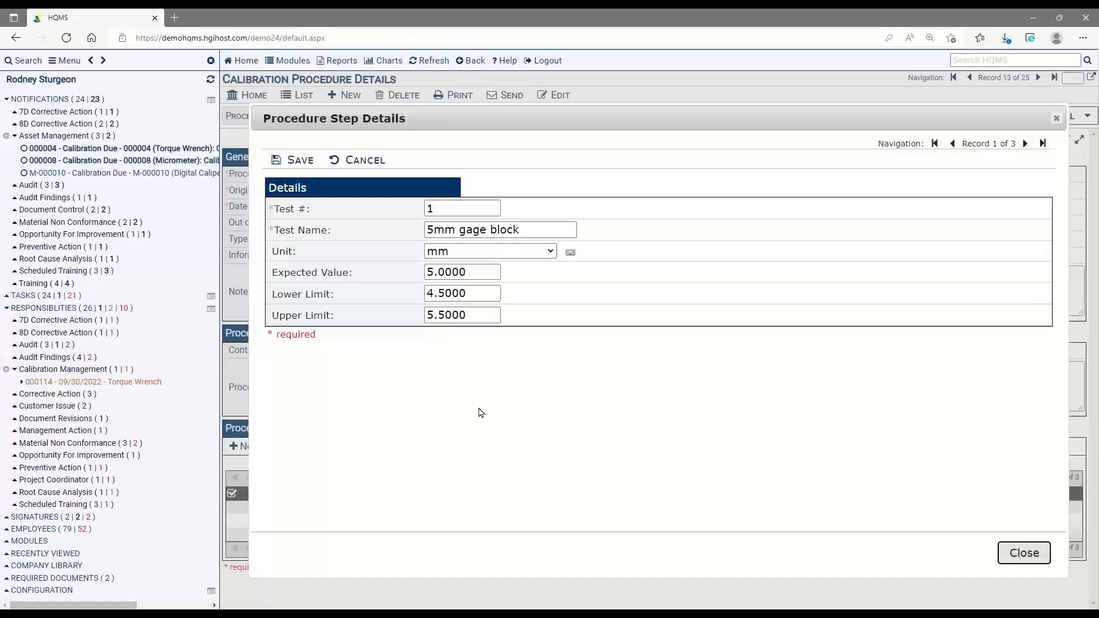
double_click(458, 273)
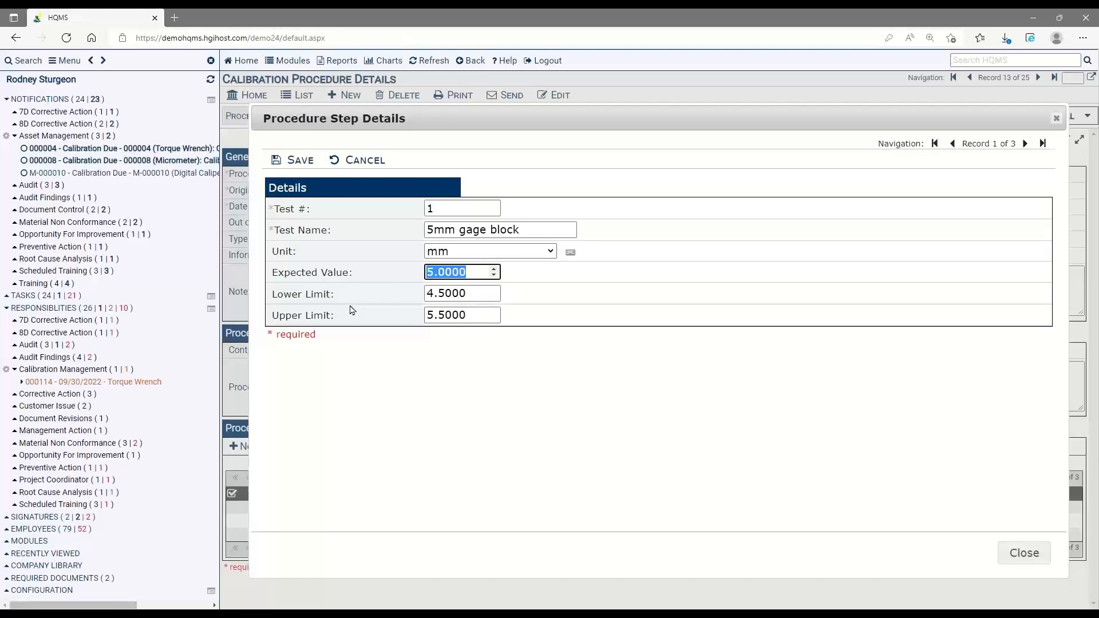
left_click(1057, 119)
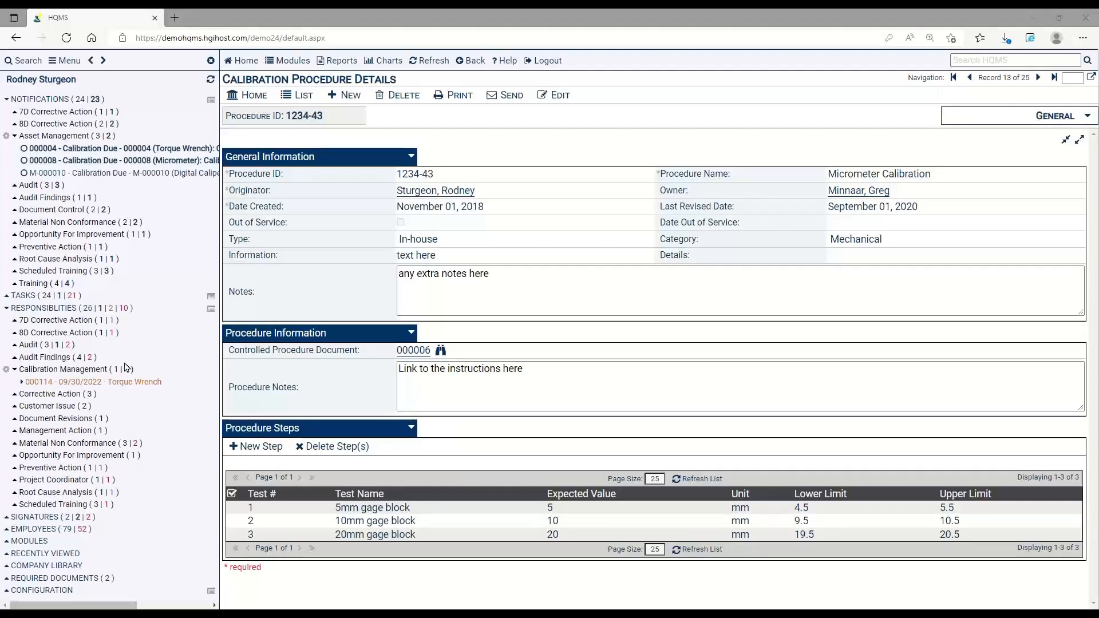
Step: Reopen the recently viewed Torque Wrench asset 000004 and display its risk notifications
left_click(47, 554)
scroll(75, 433, "down", 3)
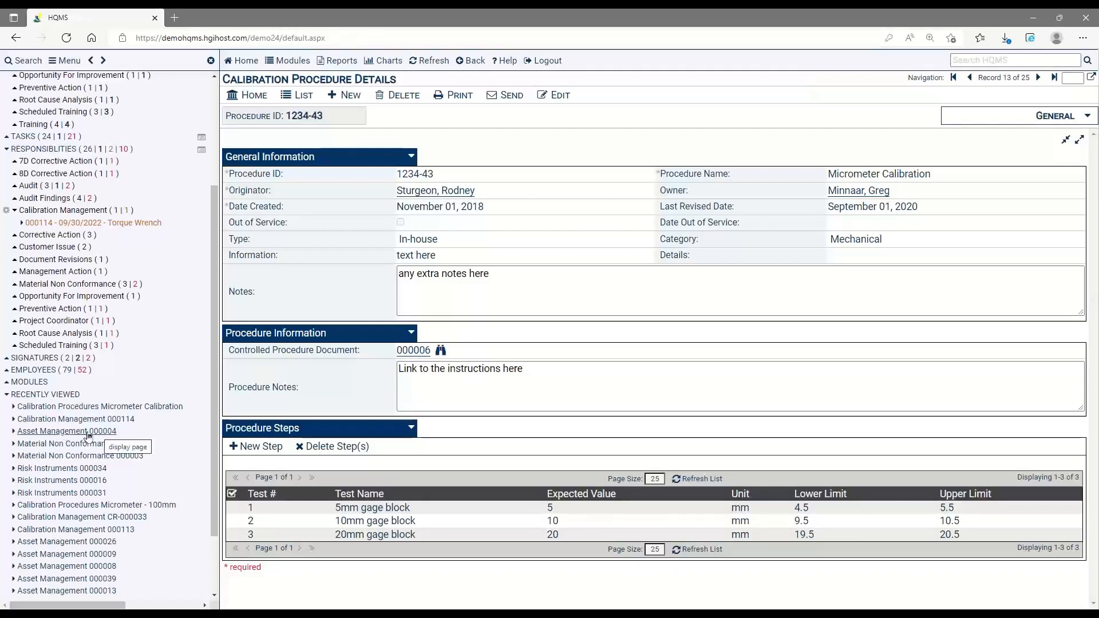
left_click(82, 434)
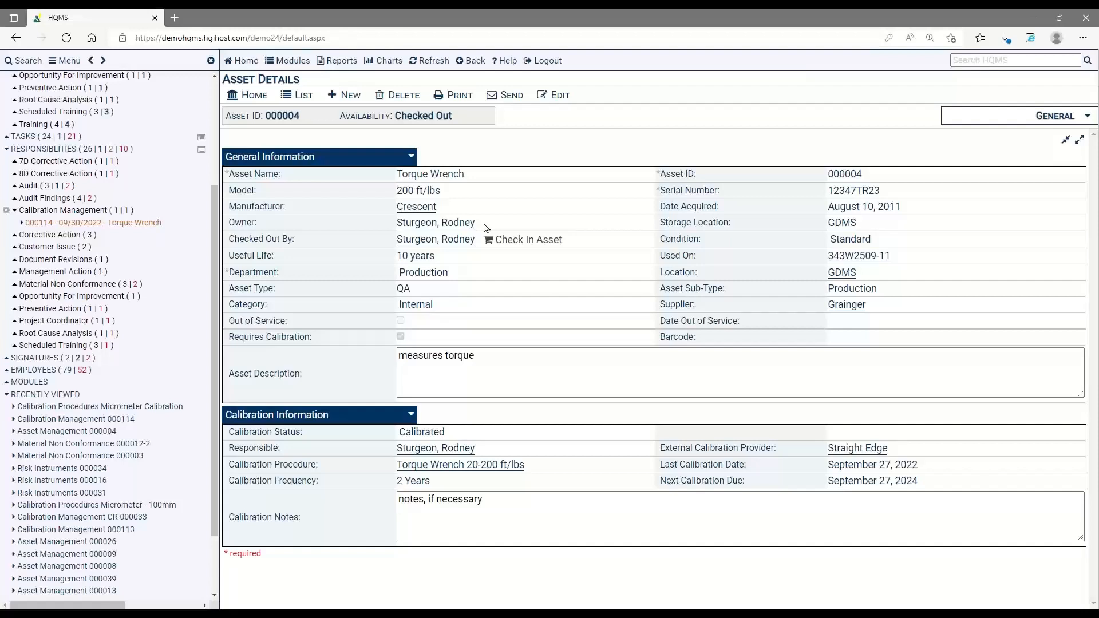
left_click(1034, 118)
left_click(1000, 195)
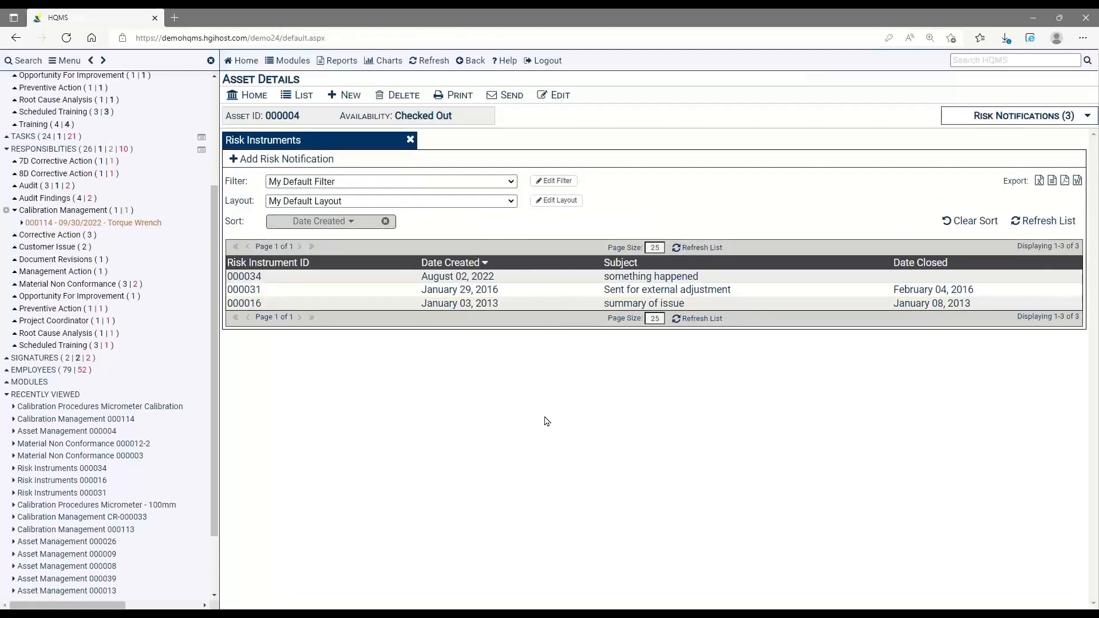
Step: Review the notes of risk instrument 000034, and return to its linked Torque Wrench asset record and related sections
left_click(483, 276)
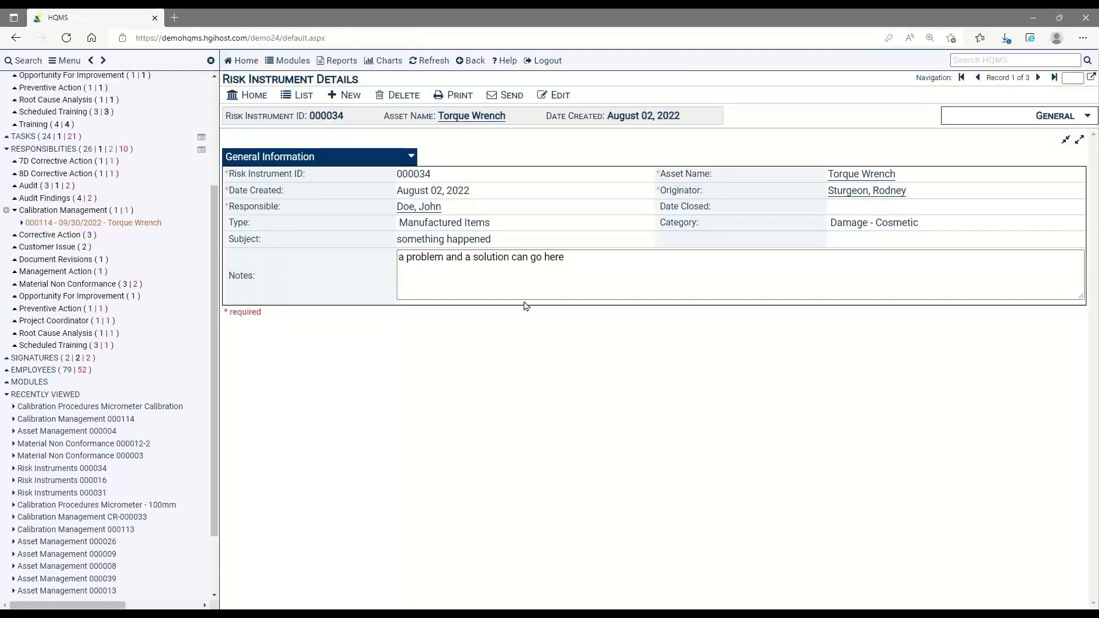
left_click(596, 259)
left_click_drag(595, 259, 464, 257)
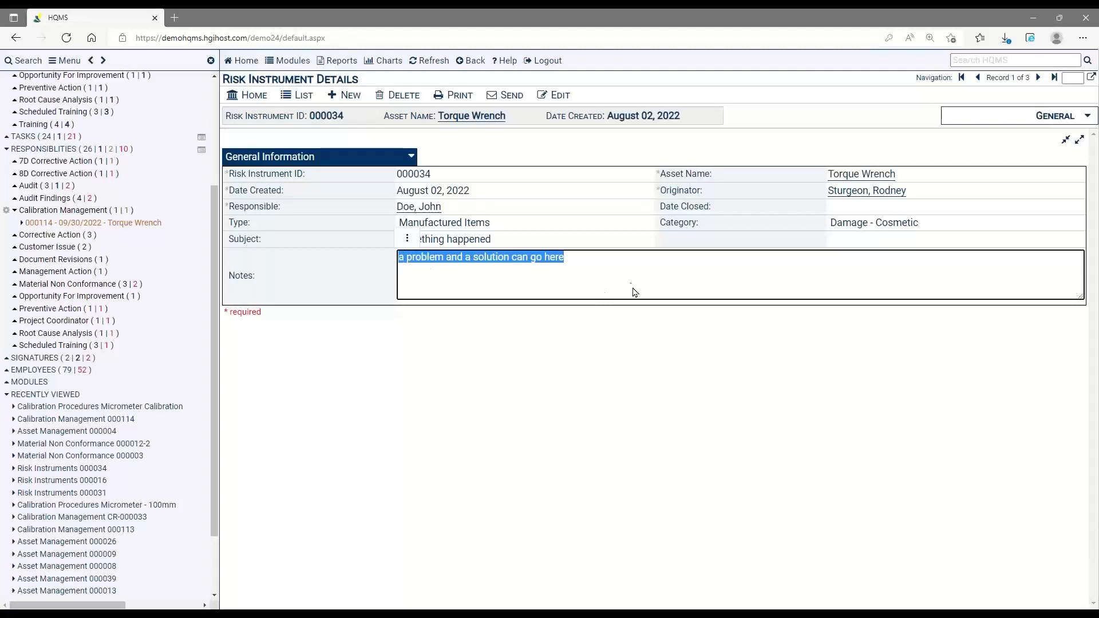
left_click(613, 266)
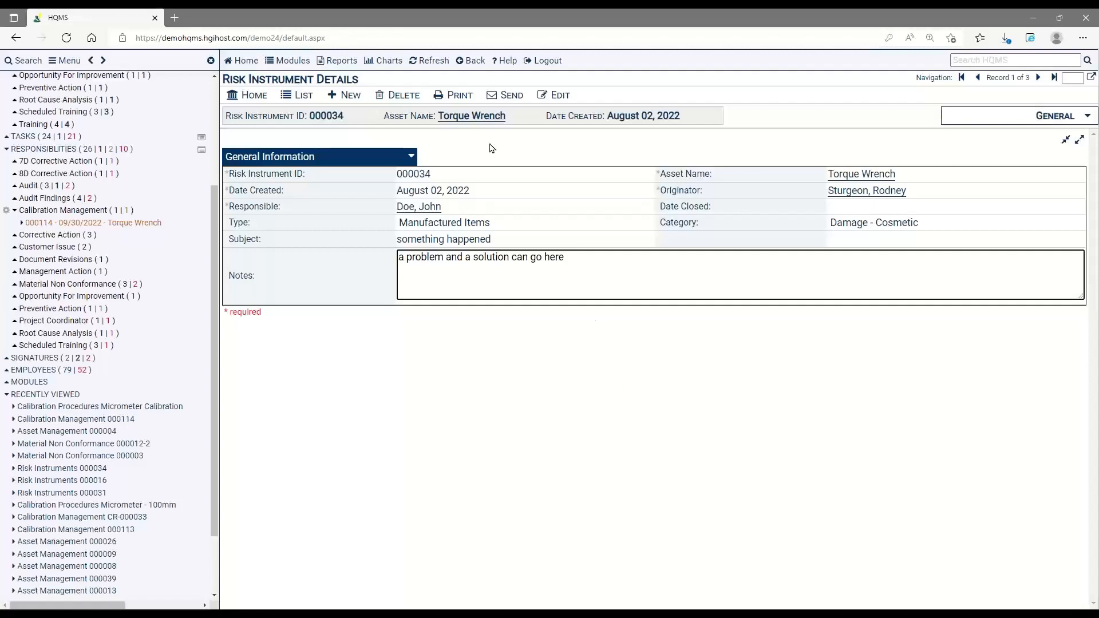
left_click(482, 117)
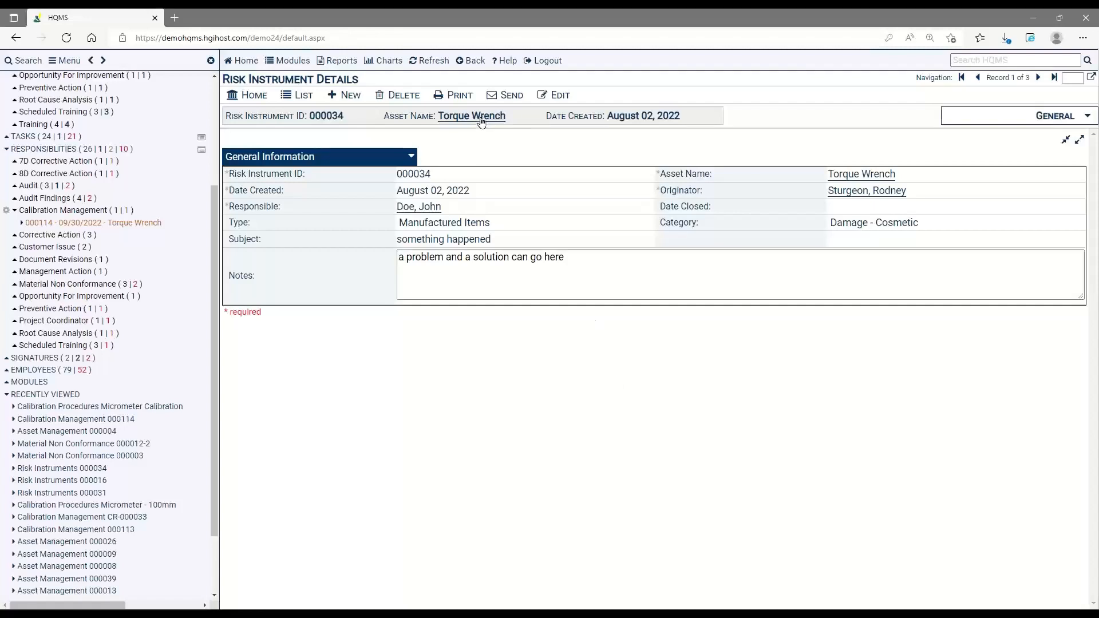
left_click(1041, 120)
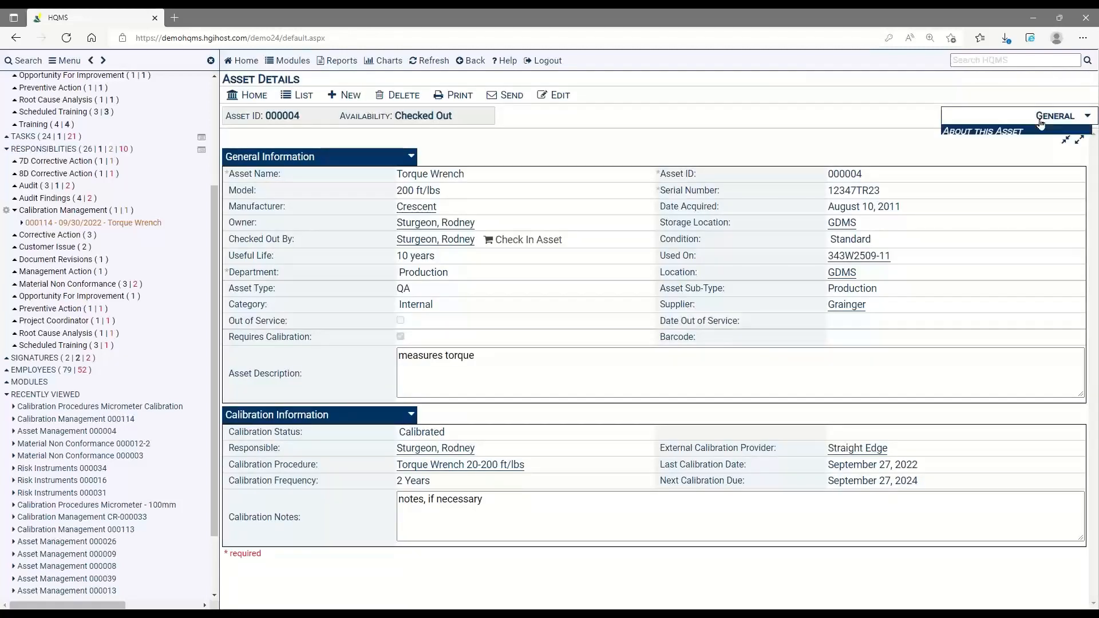
left_click(997, 190)
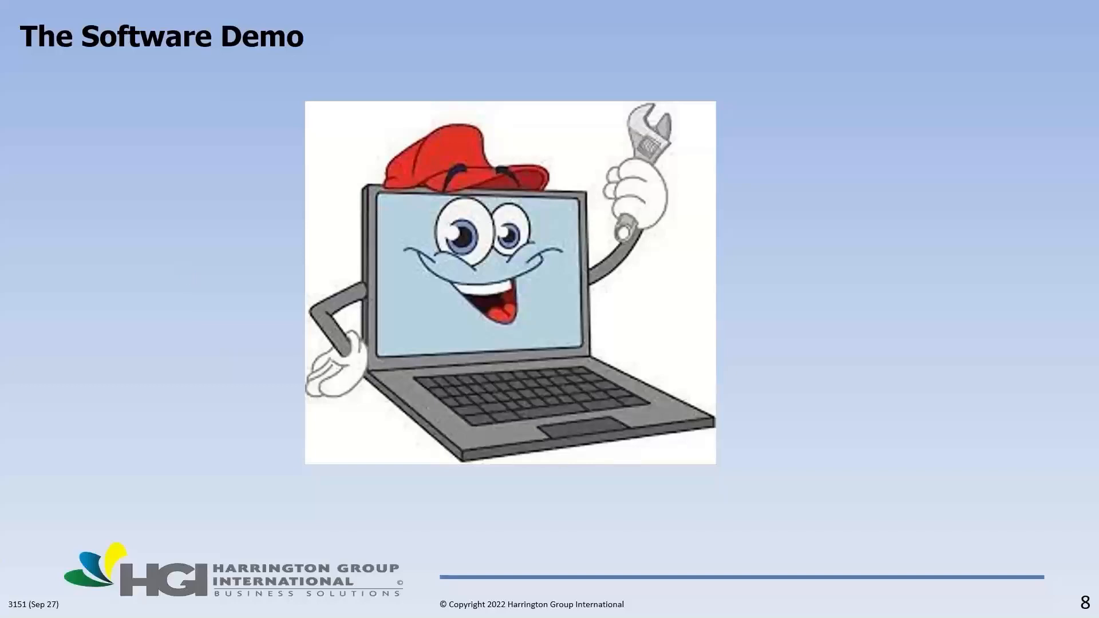
key("Right")
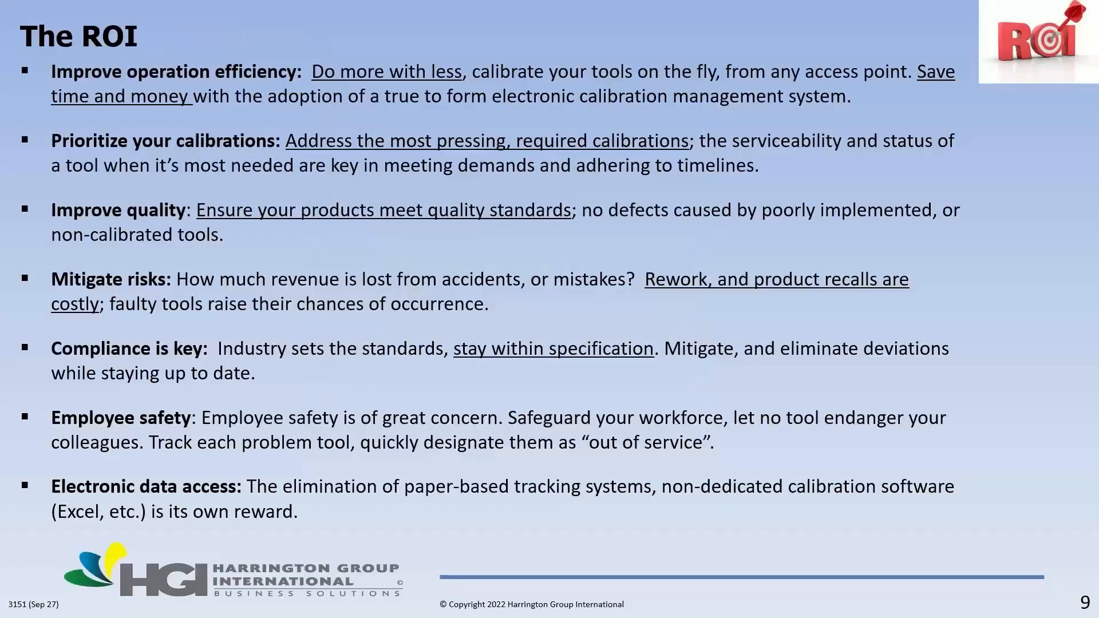